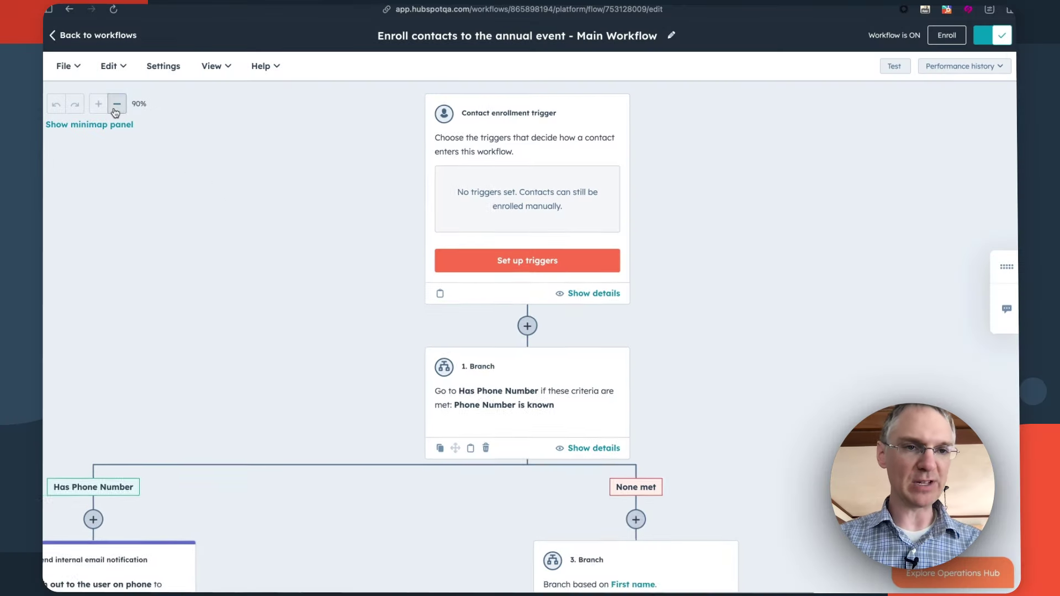
Step: Zoom the annual event workflow canvas out to 60% and open its View menu
left_click(116, 104)
left_click(116, 105)
left_click(116, 104)
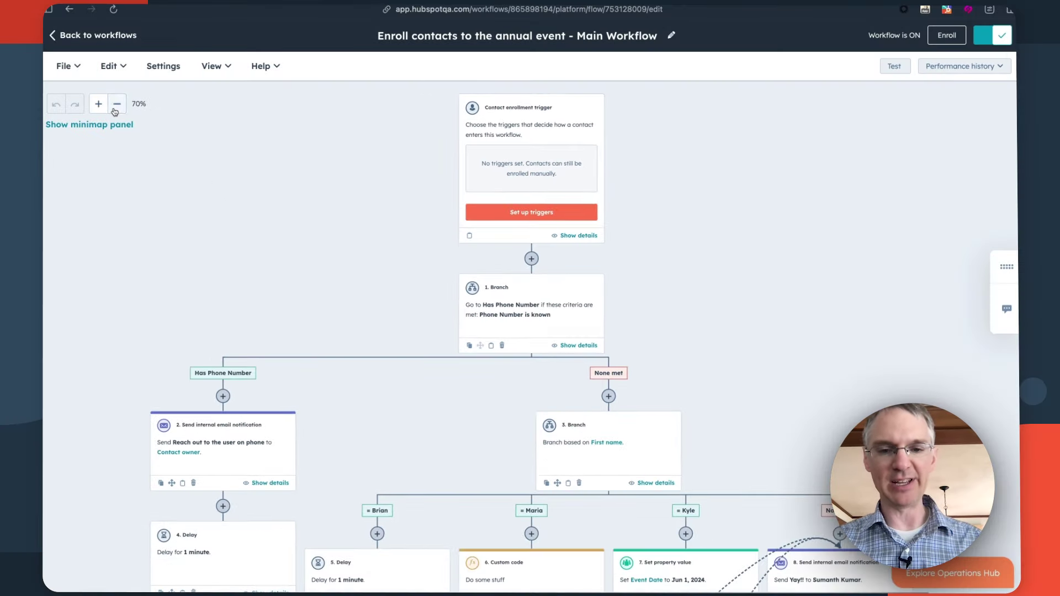
scroll(304, 249, "down", 3)
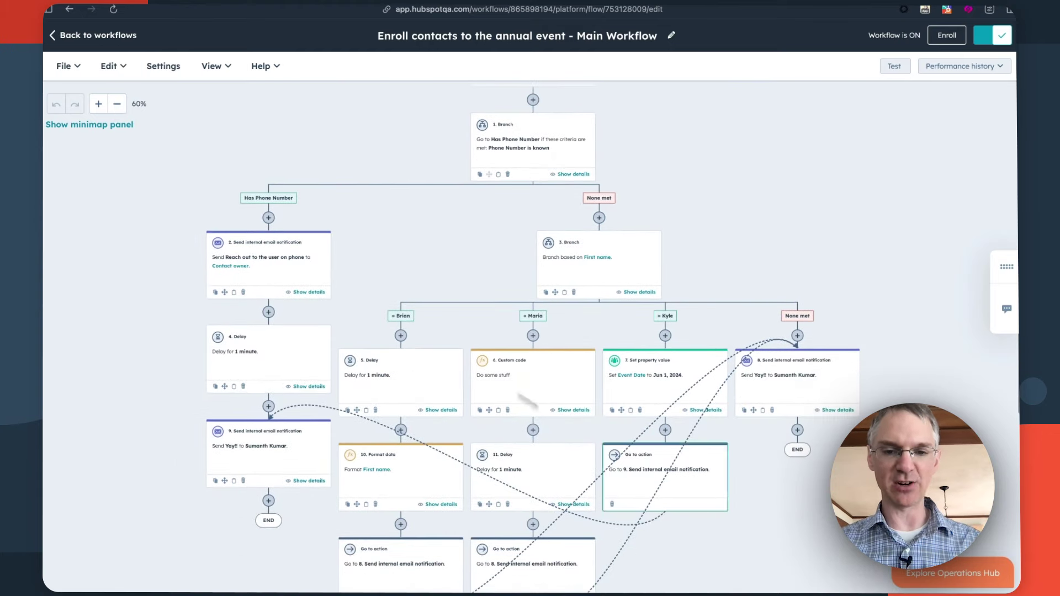
scroll(429, 307, "up", 3)
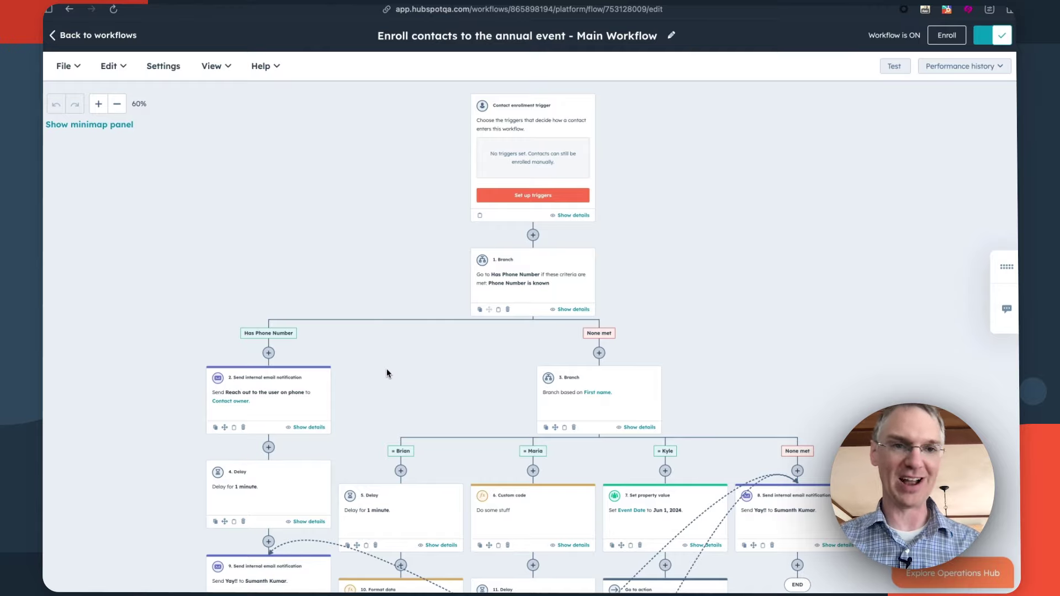
left_click(211, 66)
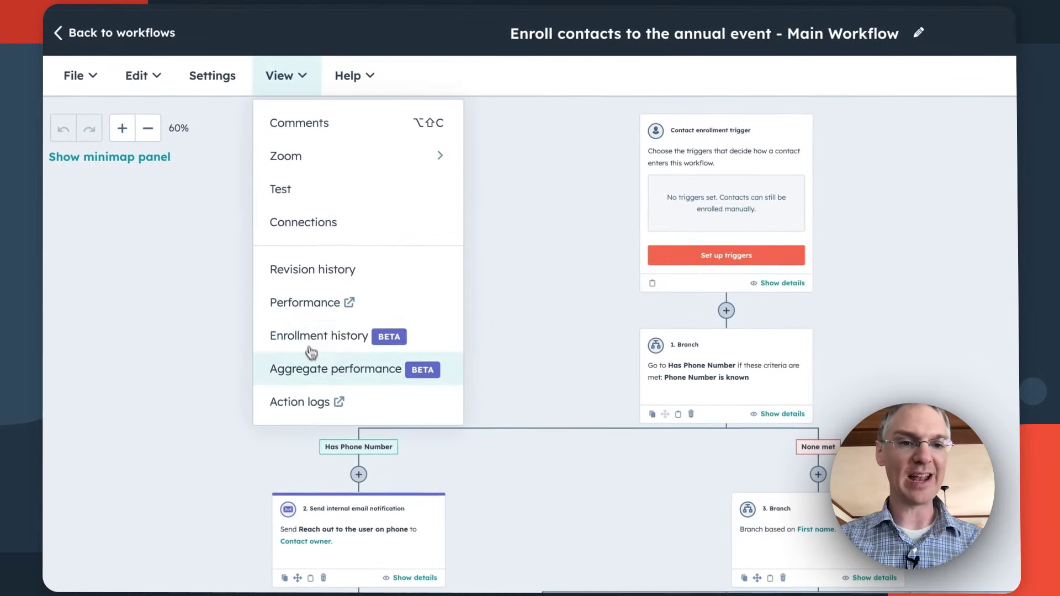
Step: Open Enrollment history and inspect one contact's path through the workflow
left_click(325, 345)
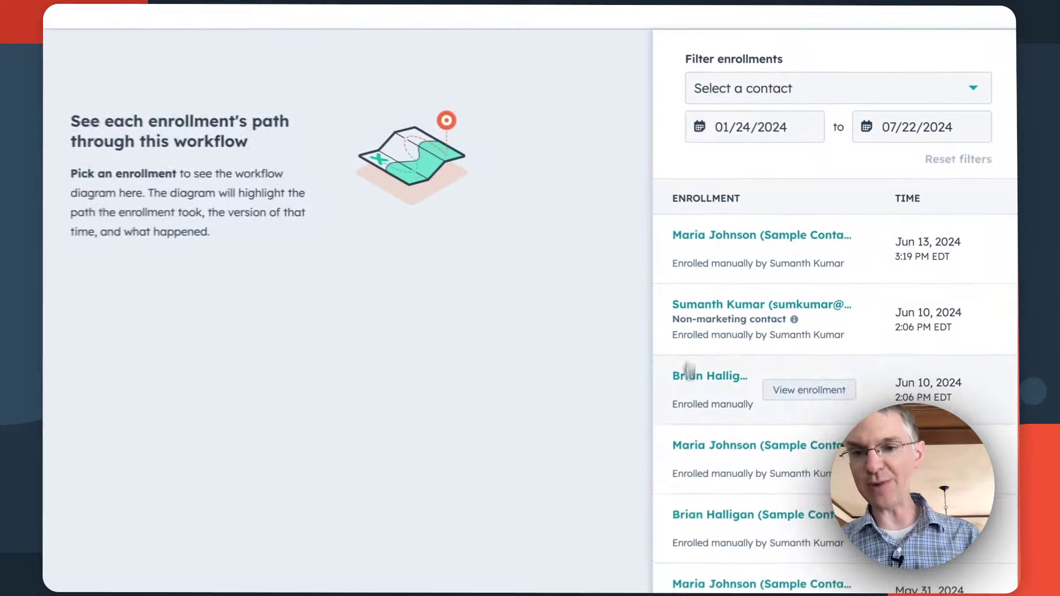
left_click(689, 305)
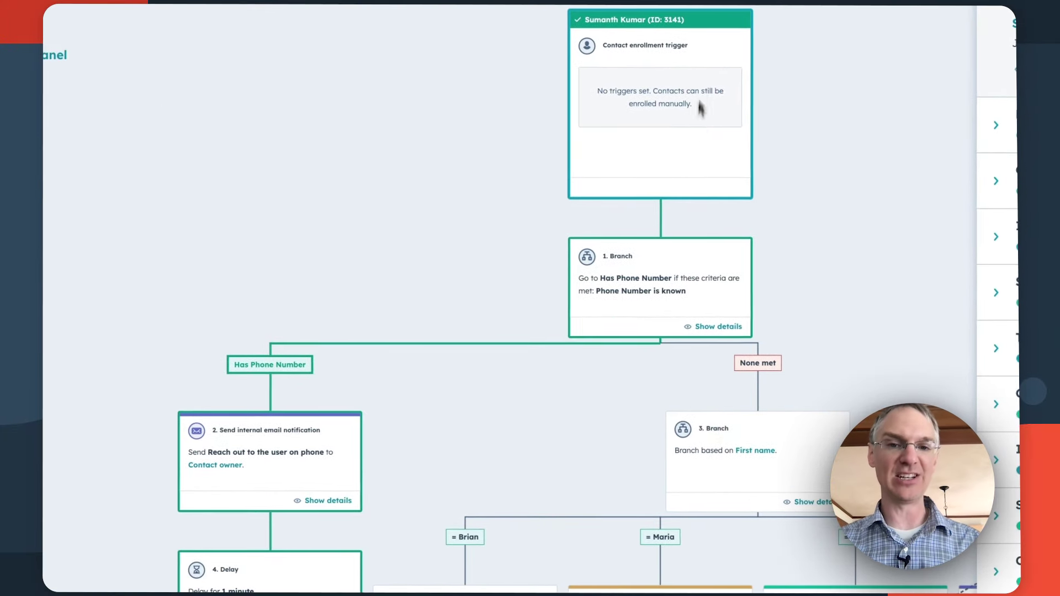
scroll(354, 347, "down", 5)
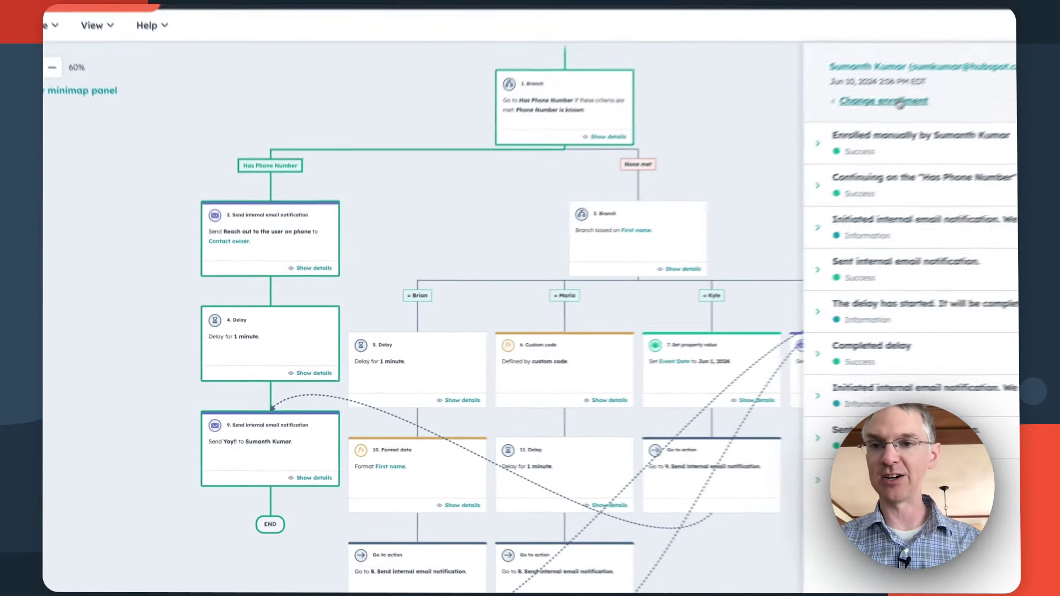
left_click(880, 101)
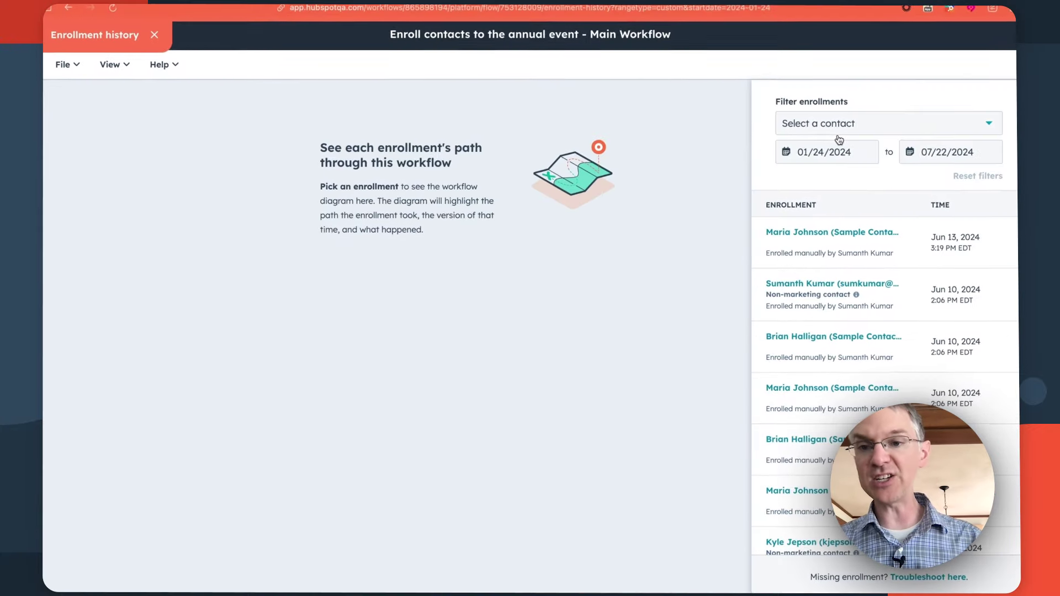
Step: Open the Jun 13 enrollment and expand its 6. Custom code error details
left_click(806, 253)
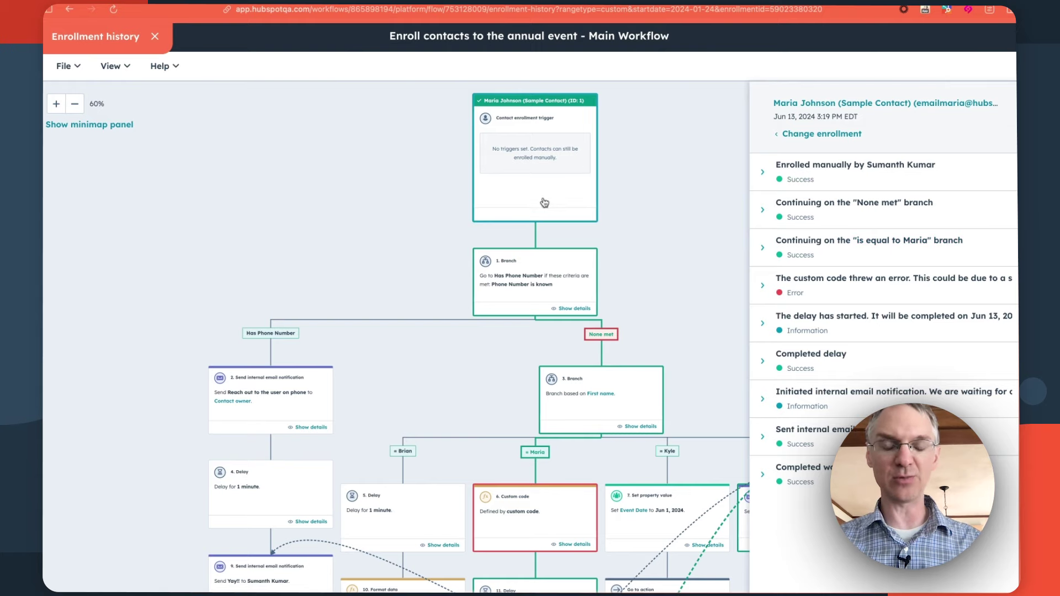
scroll(608, 353, "down", 4)
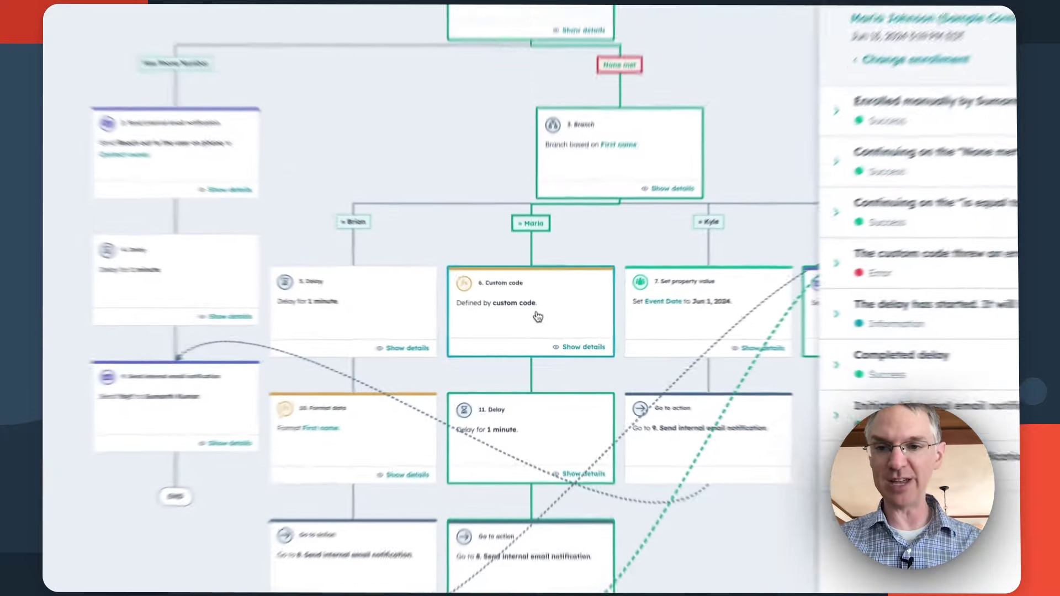
left_click(538, 316)
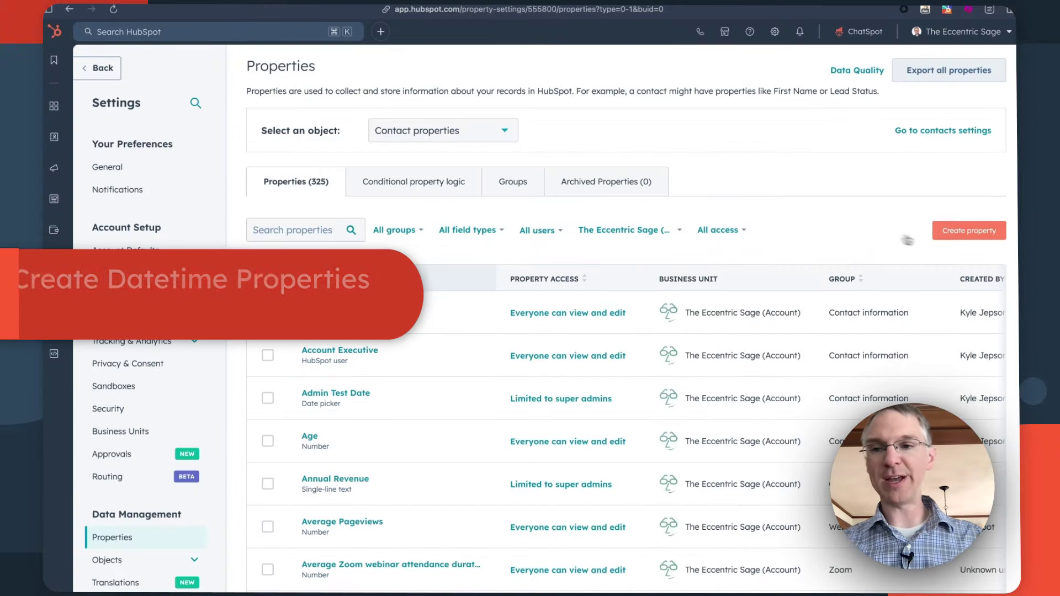
Step: Create a contact property labelled 'datetime example' in the Contact information group
left_click(967, 230)
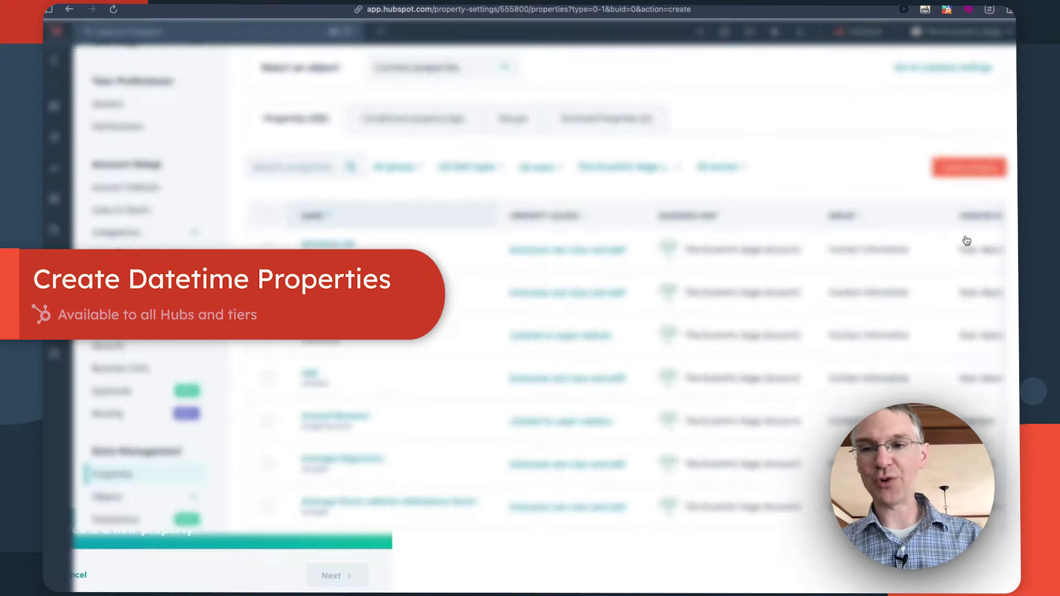
left_click(764, 320)
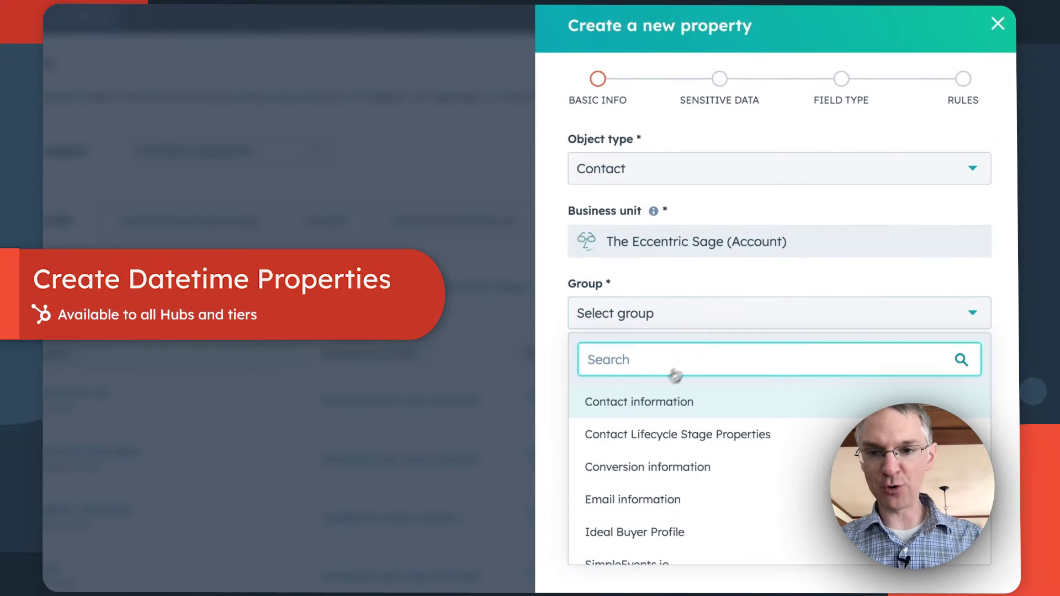
left_click(639, 402)
left_click(637, 393)
type("datetime example")
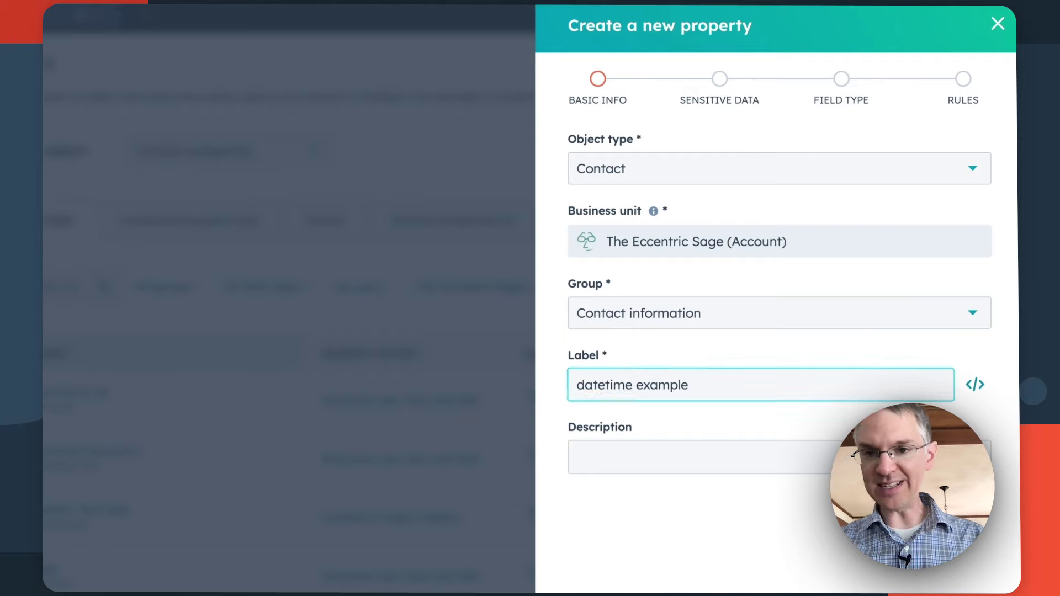
key("Return")
Step: Set the property's field type to Date and time picker and try its preview
left_click(715, 433)
left_click(723, 160)
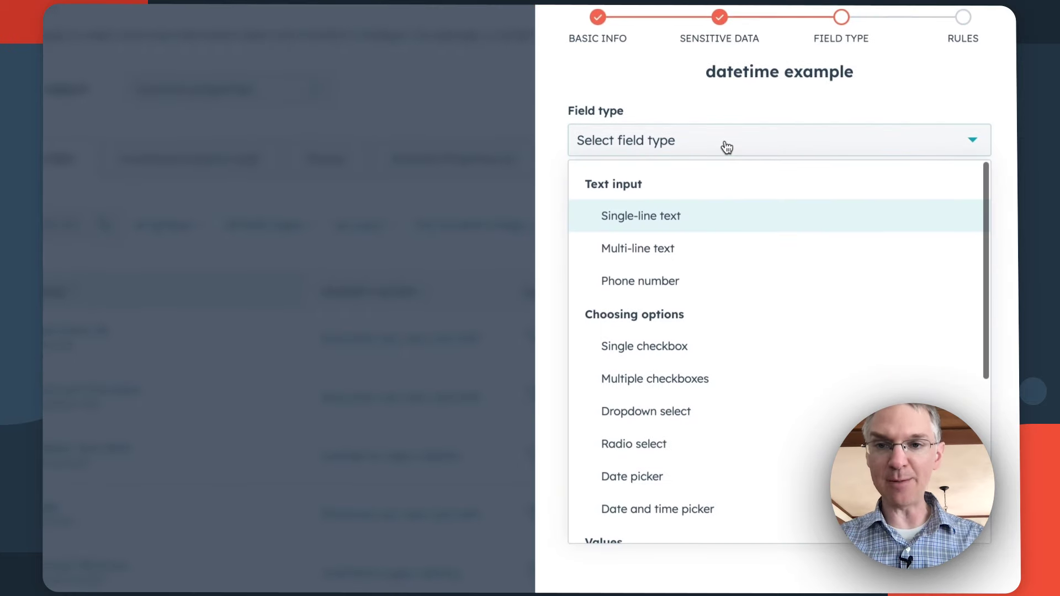
left_click(662, 509)
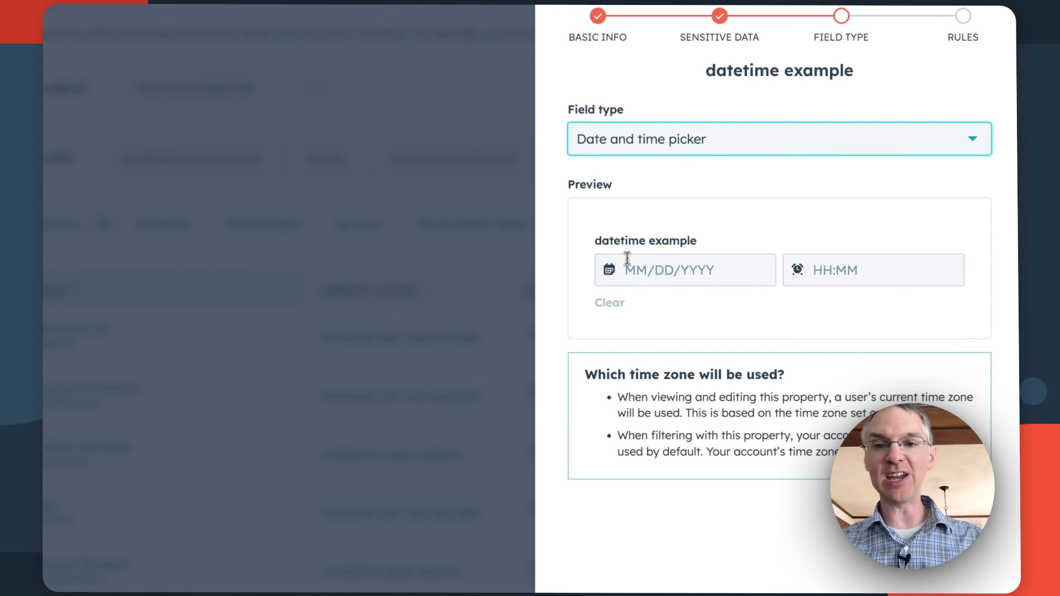
left_click(674, 272)
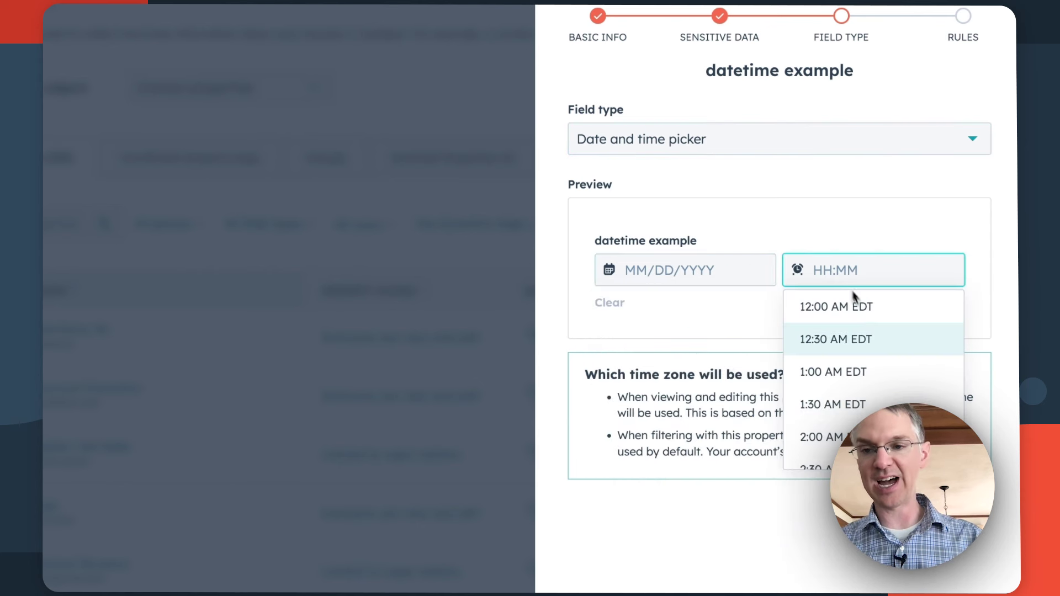
left_click(977, 375)
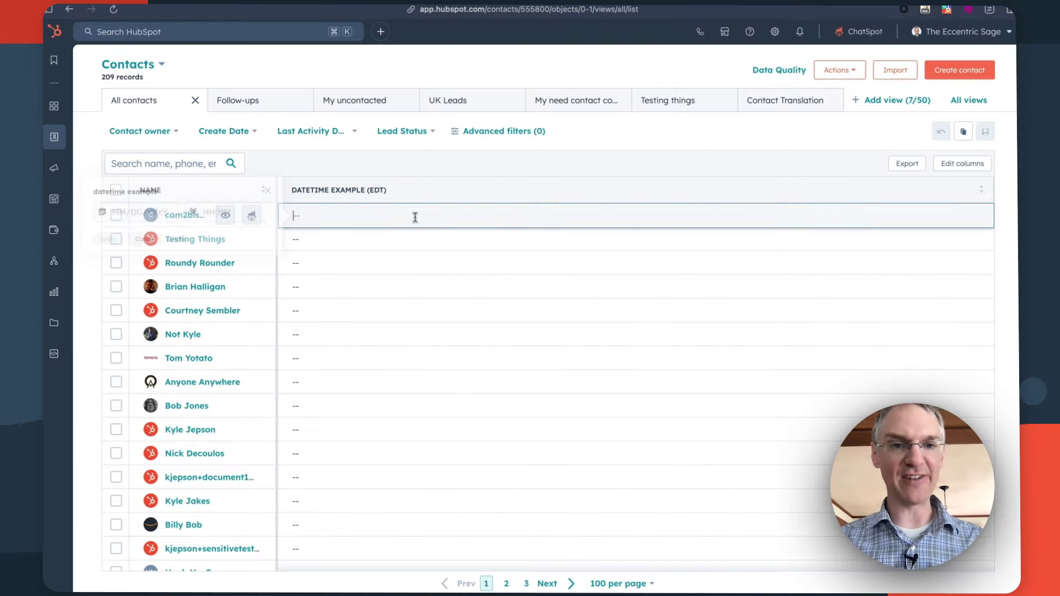
Step: Give the first contact's Datetime Example cell July 24, 2024 at 8:00 AM EDT
left_click(130, 211)
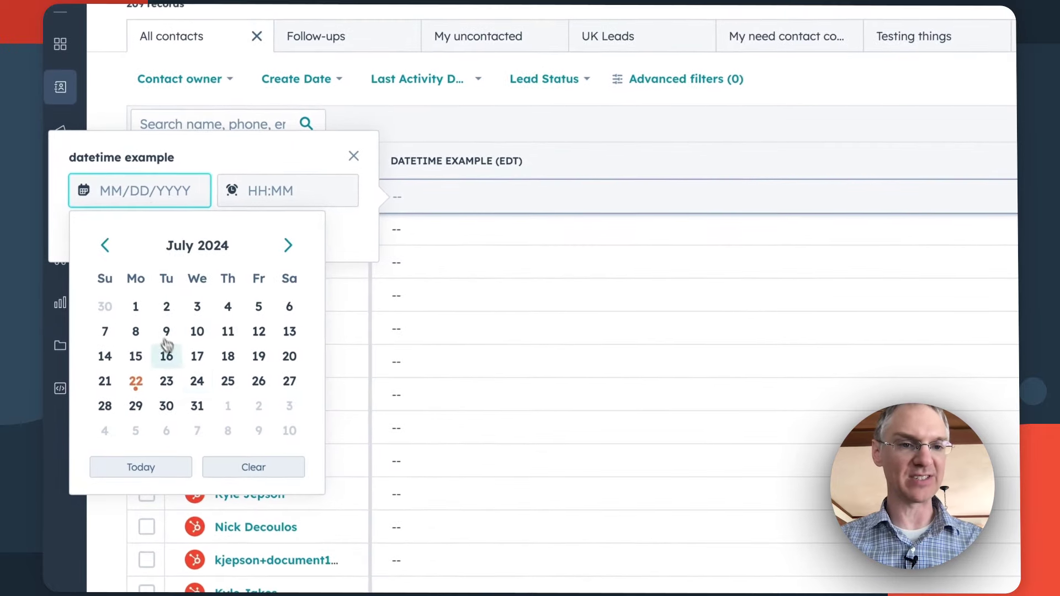
left_click(197, 381)
left_click(275, 191)
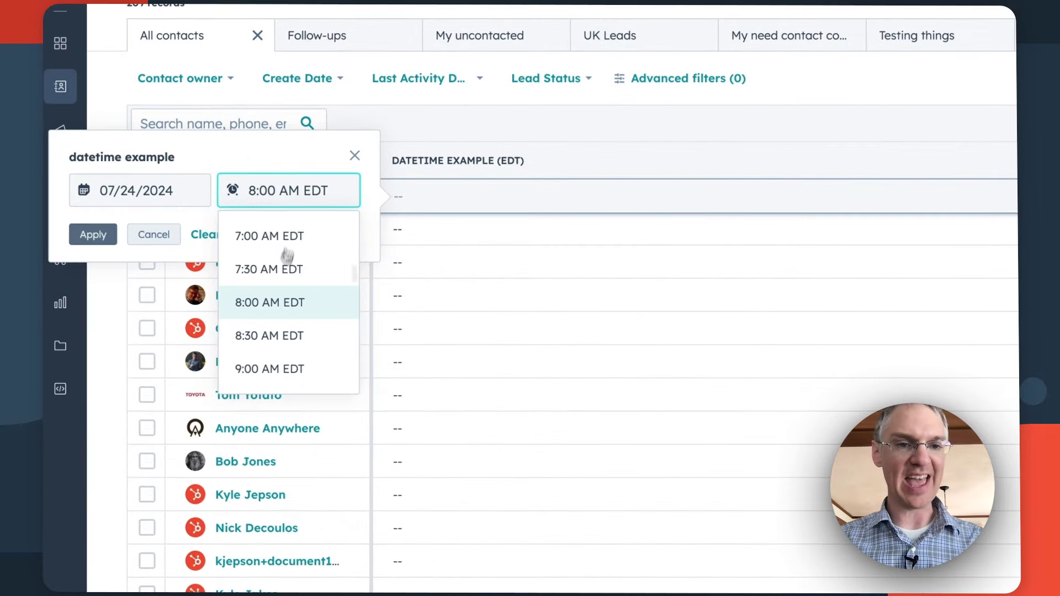
left_click(272, 304)
left_click(93, 234)
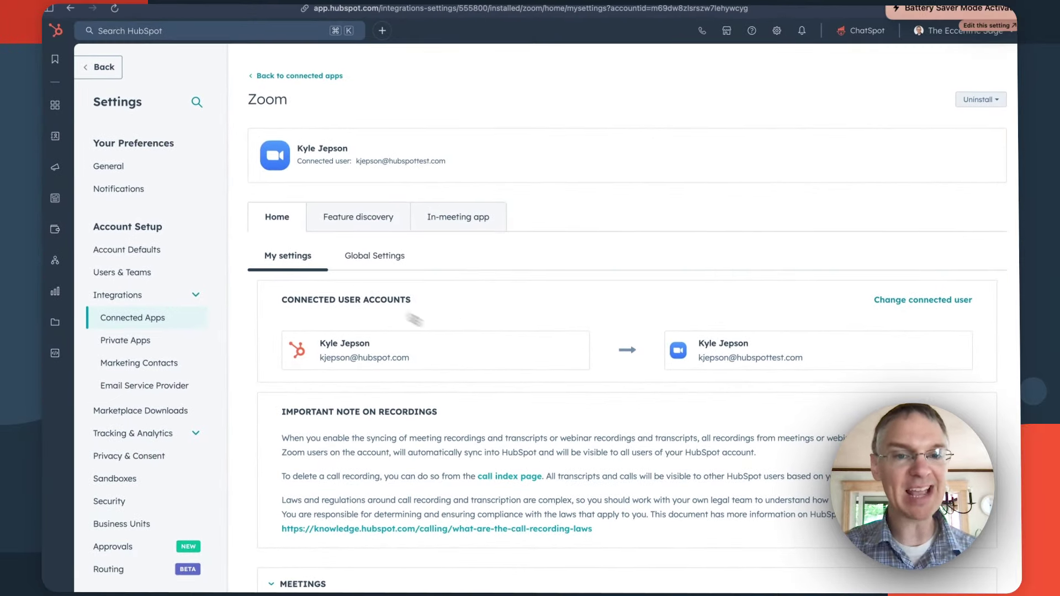
Step: Review the Zoom integration's My settings and Global Settings, then go to Feature discovery
scroll(577, 413, "down", 9)
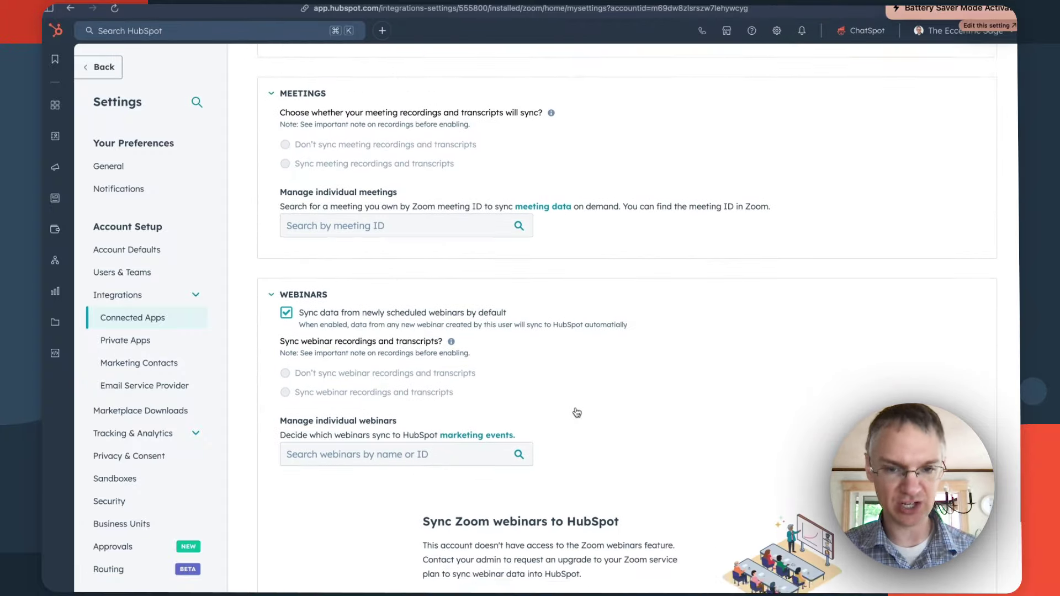
scroll(577, 413, "up", 9)
left_click(371, 171)
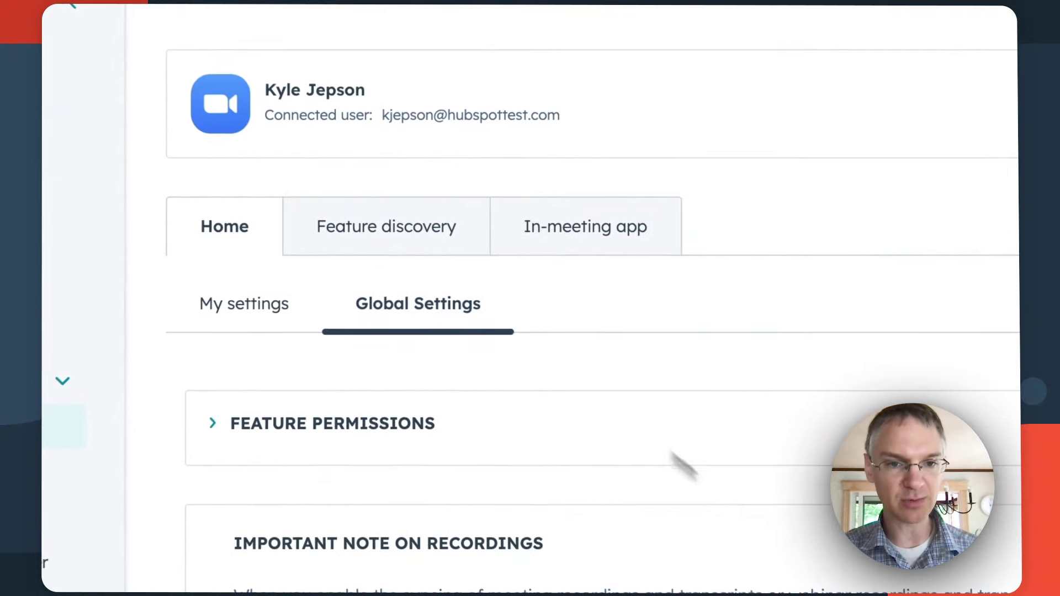
scroll(580, 396, "down", 10)
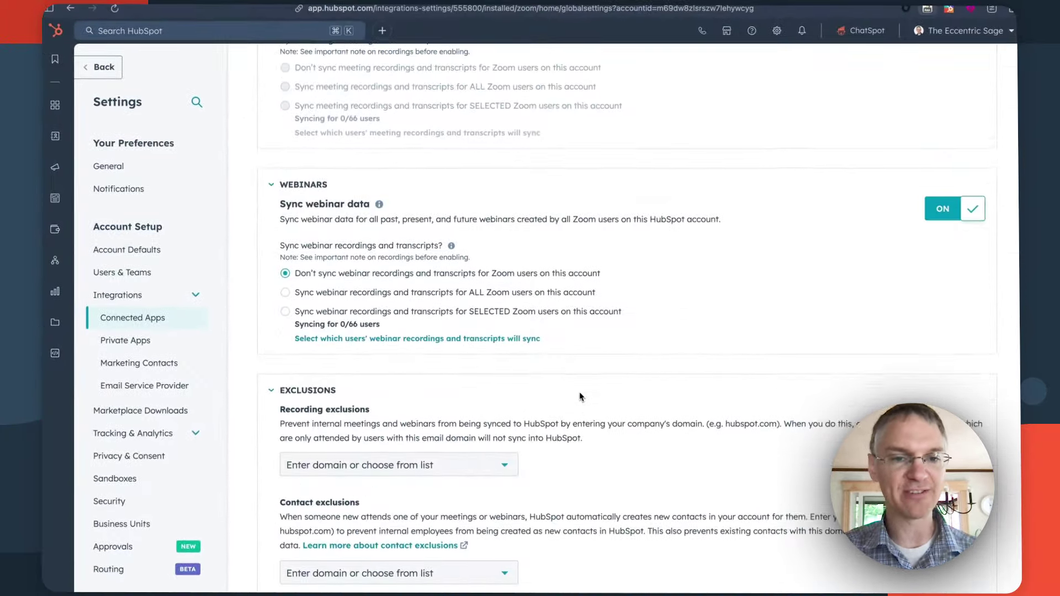
scroll(580, 397, "down", 6)
scroll(580, 397, "up", 7)
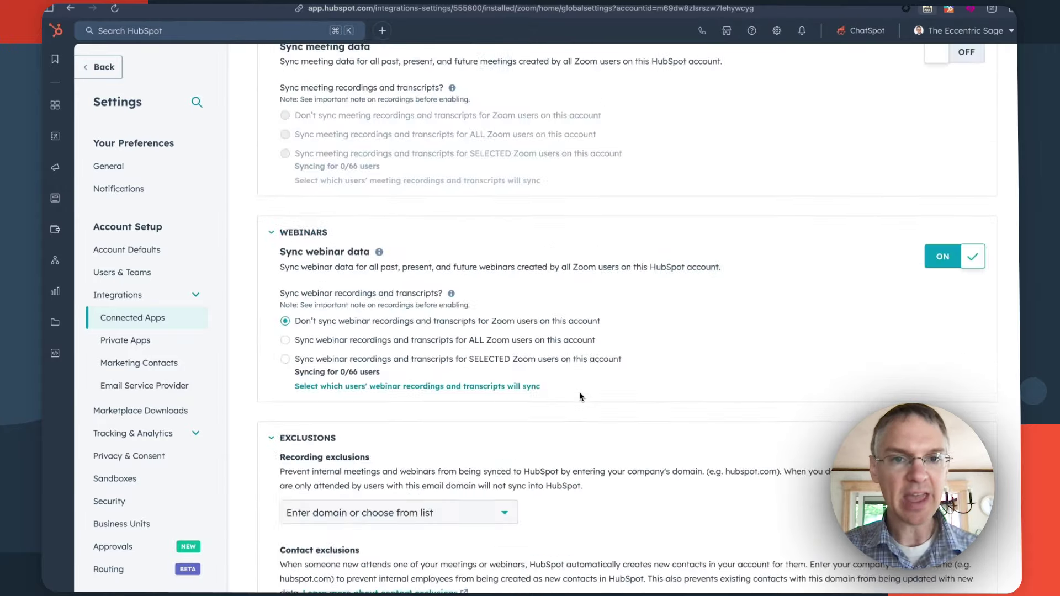
scroll(580, 397, "up", 10)
left_click(386, 224)
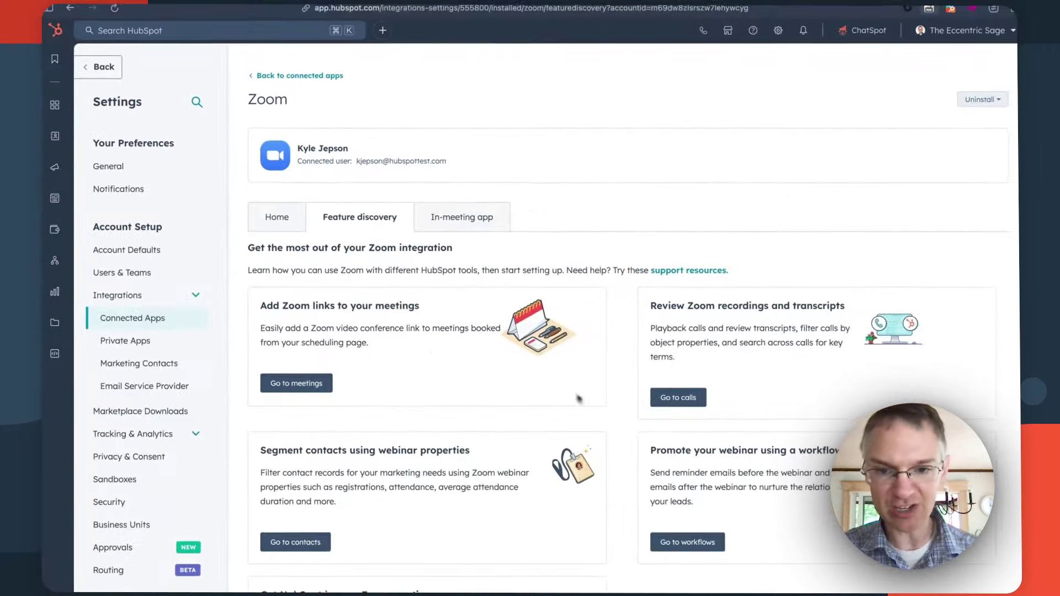
Step: Open the Zoom In-meeting app section and scroll down to its Playbooks section
scroll(578, 399, "down", 3)
scroll(525, 249, "up", 2)
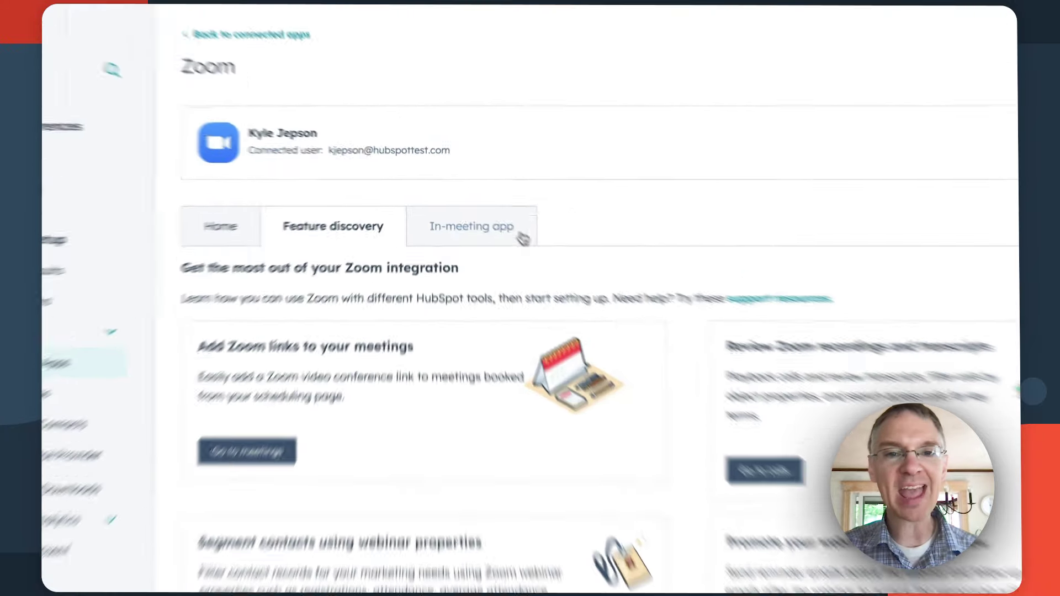
left_click(521, 237)
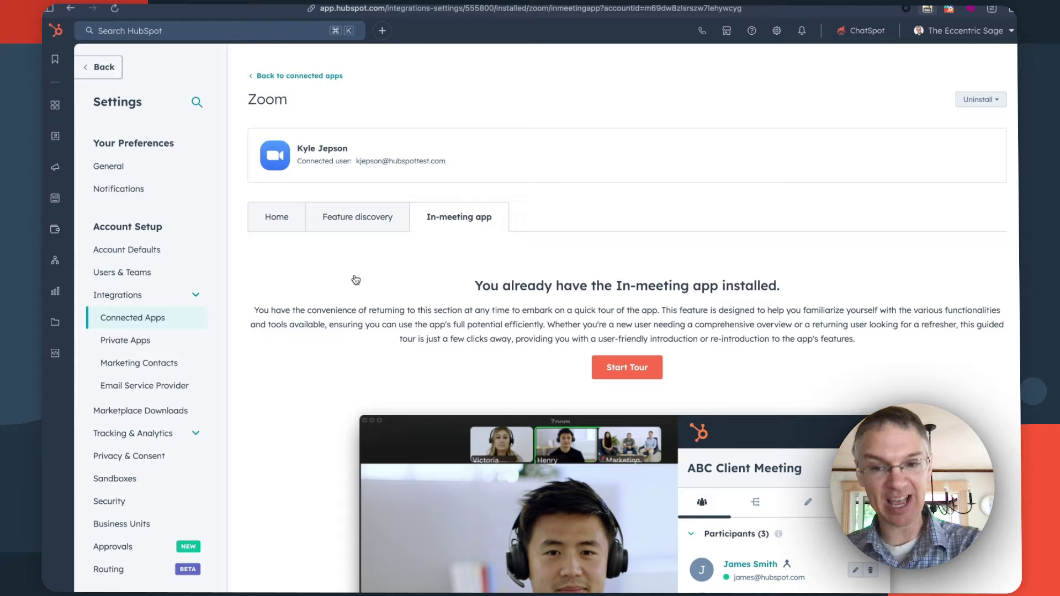
scroll(356, 279, "down", 5)
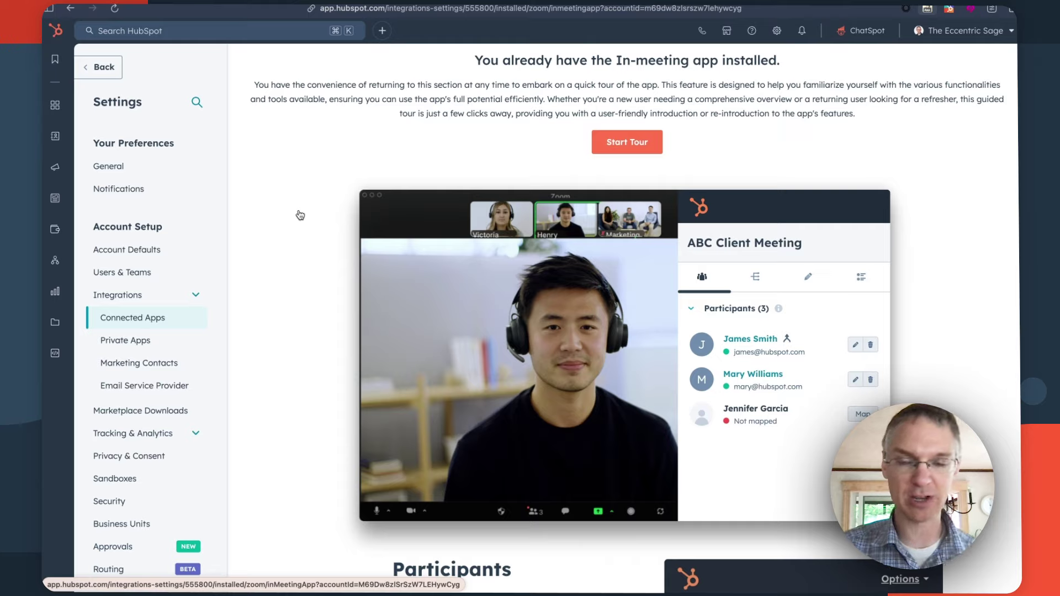
scroll(300, 215, "up", 3)
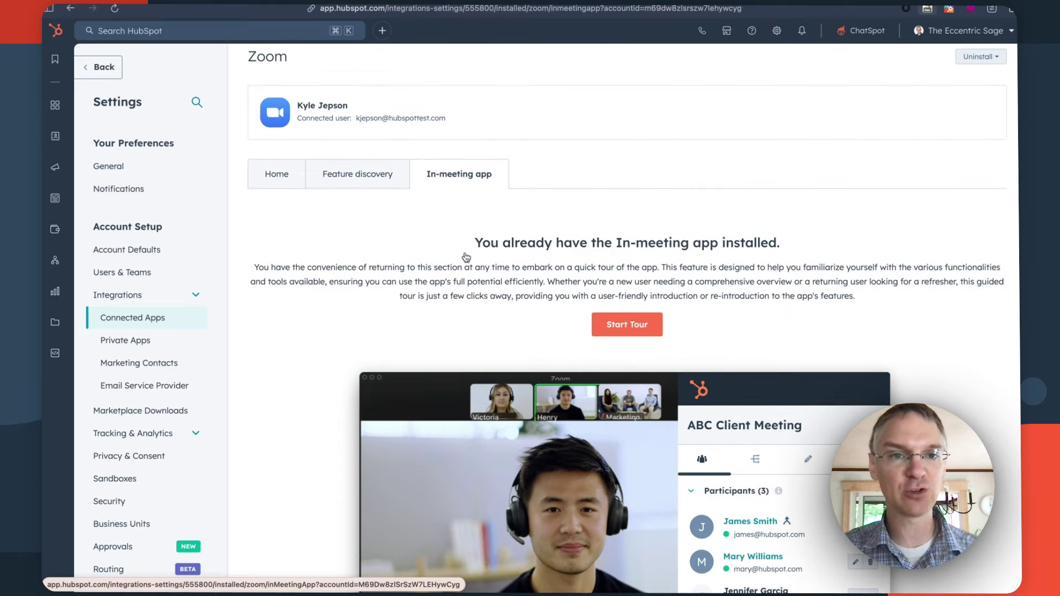
scroll(466, 258, "up", 1)
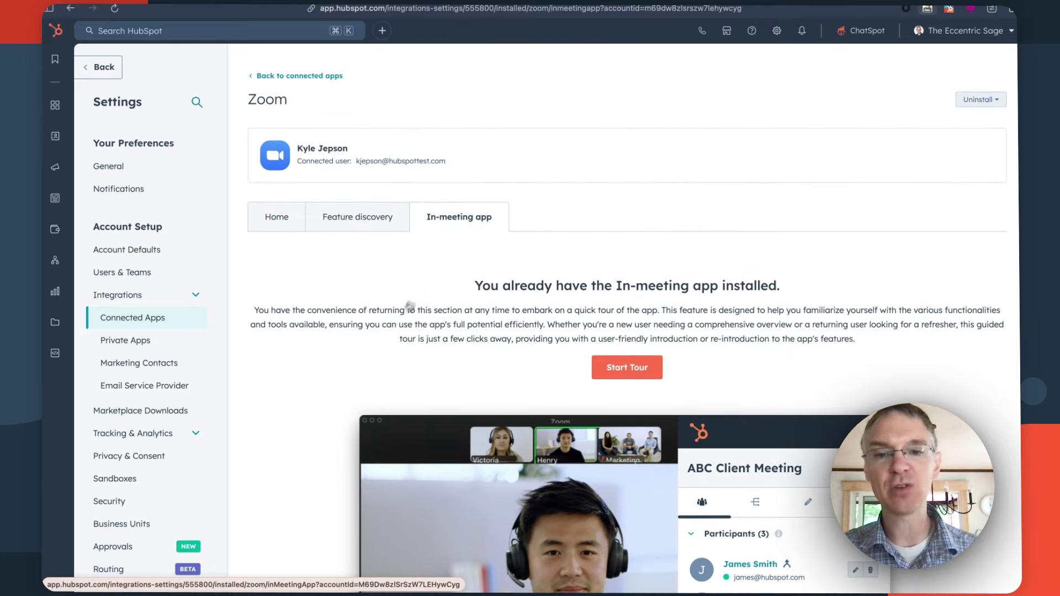
scroll(410, 305, "down", 8)
scroll(486, 365, "down", 10)
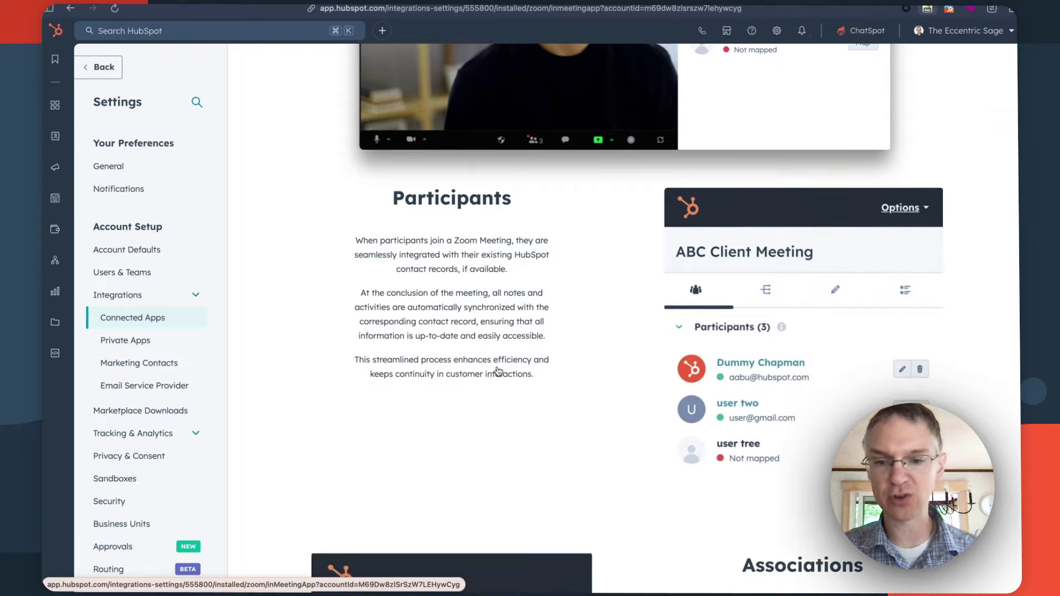
scroll(497, 372, "down", 11)
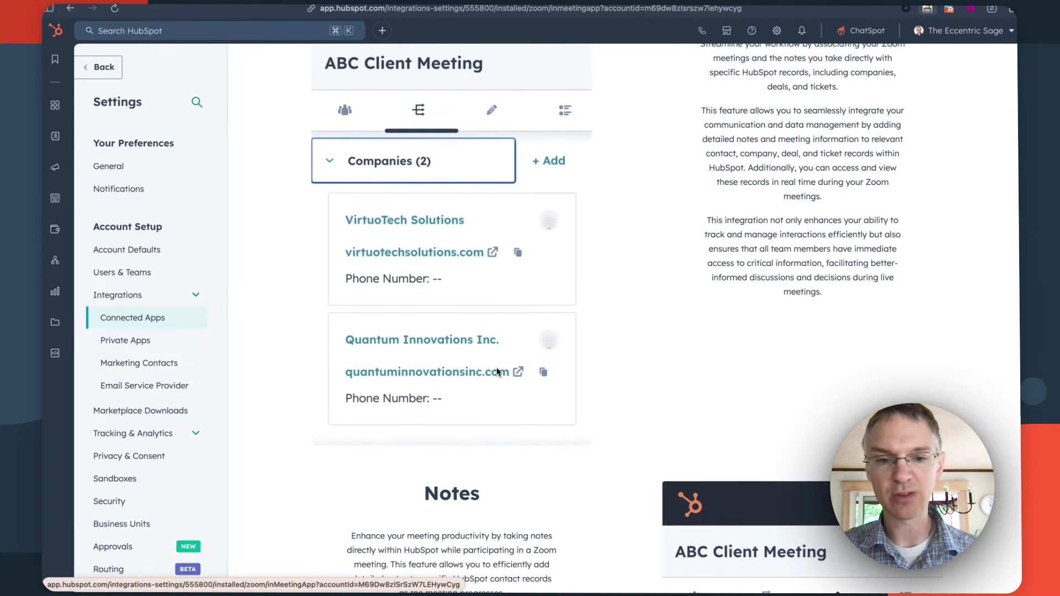
scroll(497, 373, "down", 3)
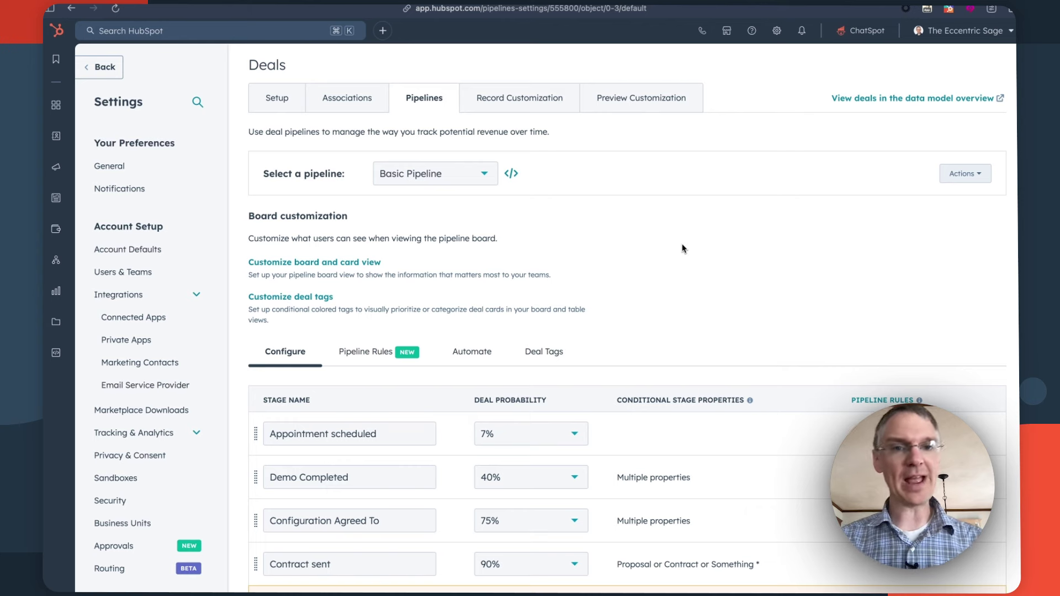
Step: Under Basic Pipeline's Pipeline Rules, edit the 'Add approval process for deals' rule
scroll(621, 241, "down", 5)
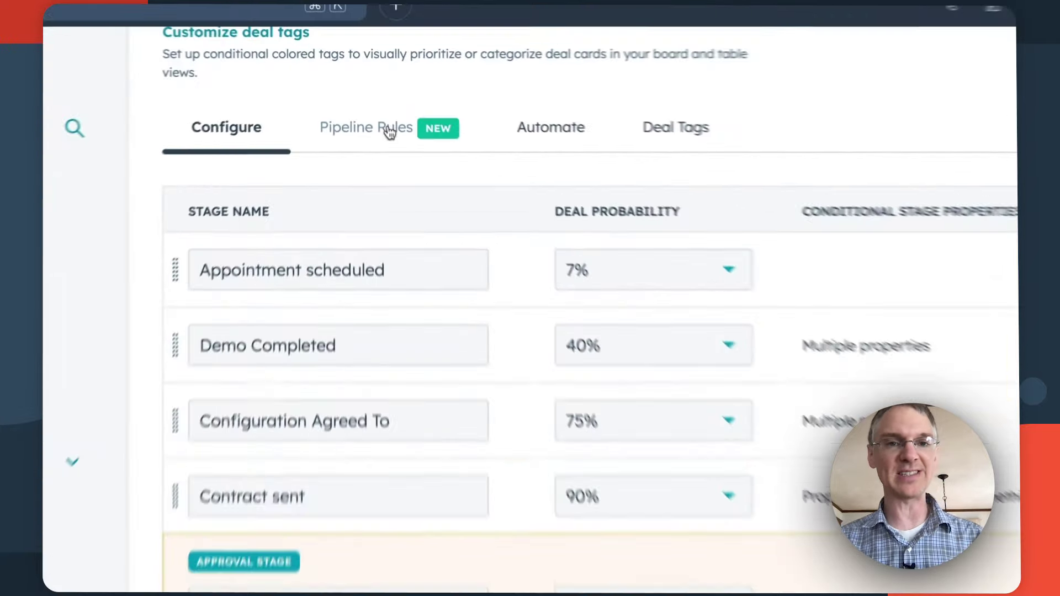
left_click(390, 132)
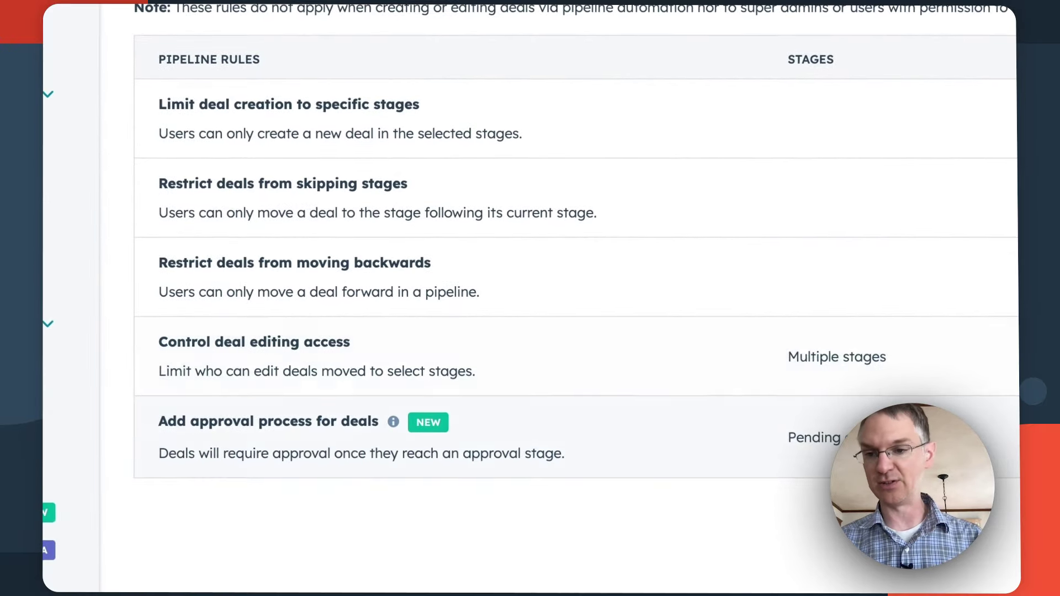
left_click(930, 318)
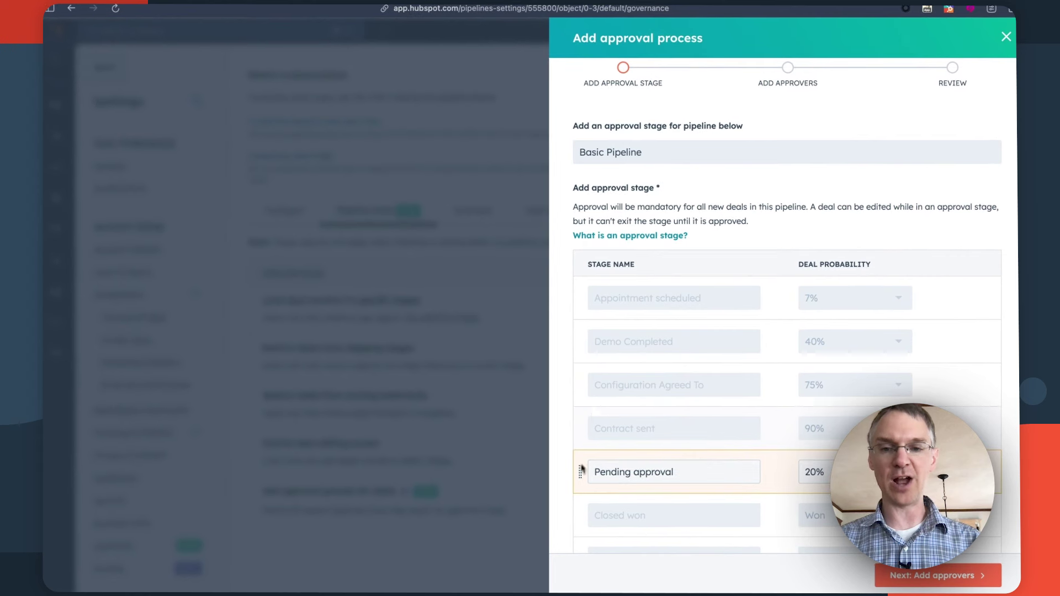
Step: Keep Pending approval as the approval stage and continue to Add approvers
scroll(622, 481, "down", 3)
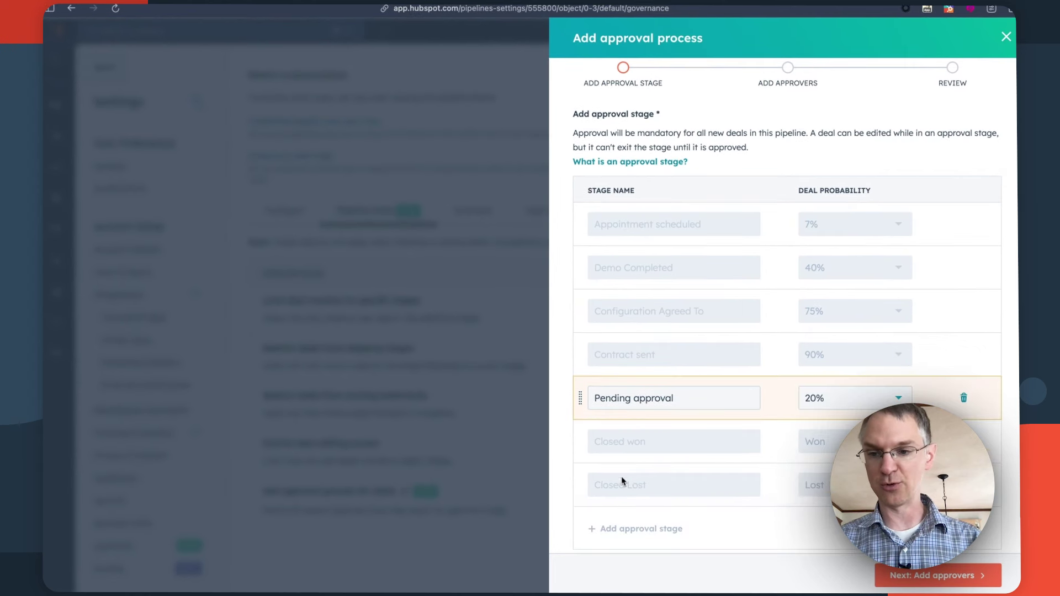
left_click(992, 580)
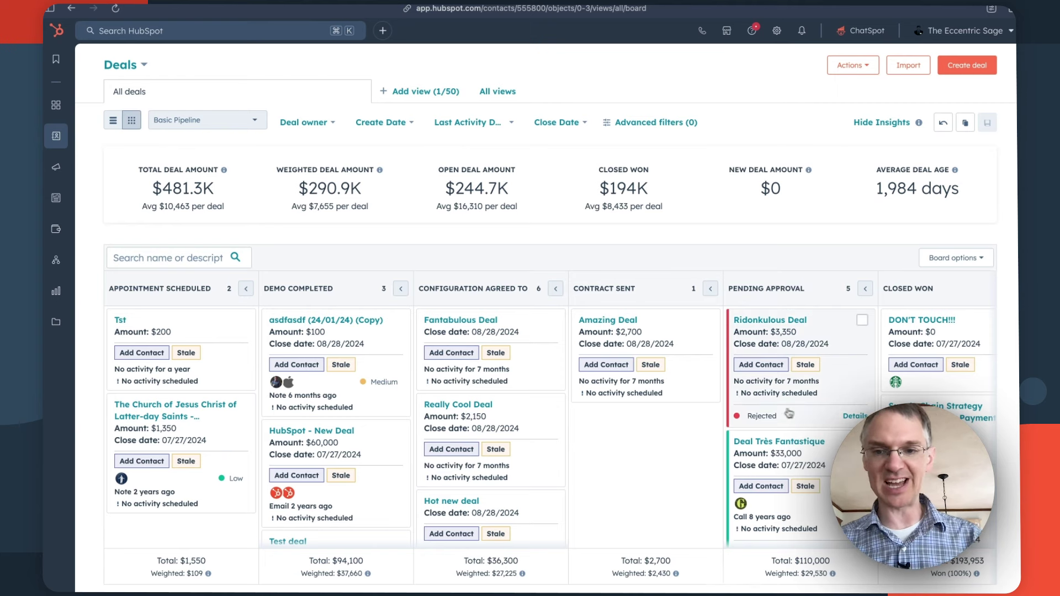
Step: Drag Amazing Deal from Contract Sent to Pending Approval and check its approval status
scroll(789, 414, "down", 5)
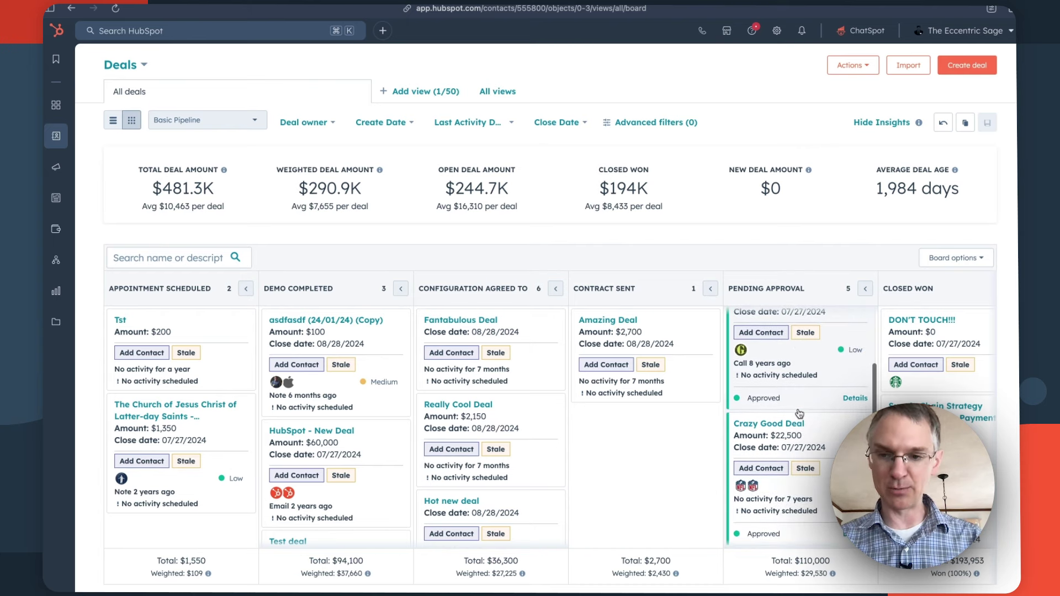
scroll(799, 414, "up", 4)
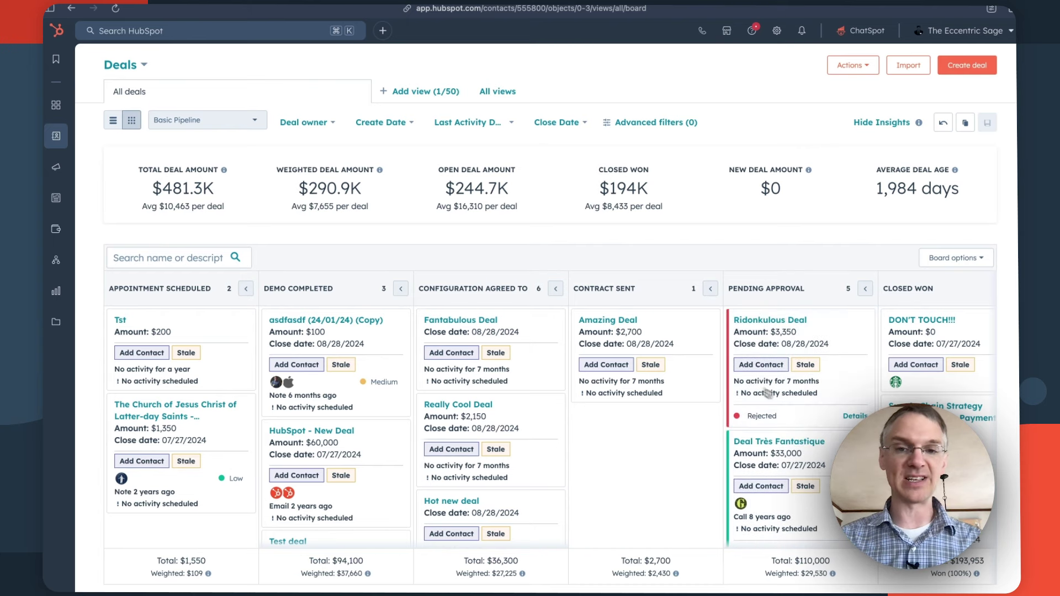
left_click_drag(663, 330, 823, 333)
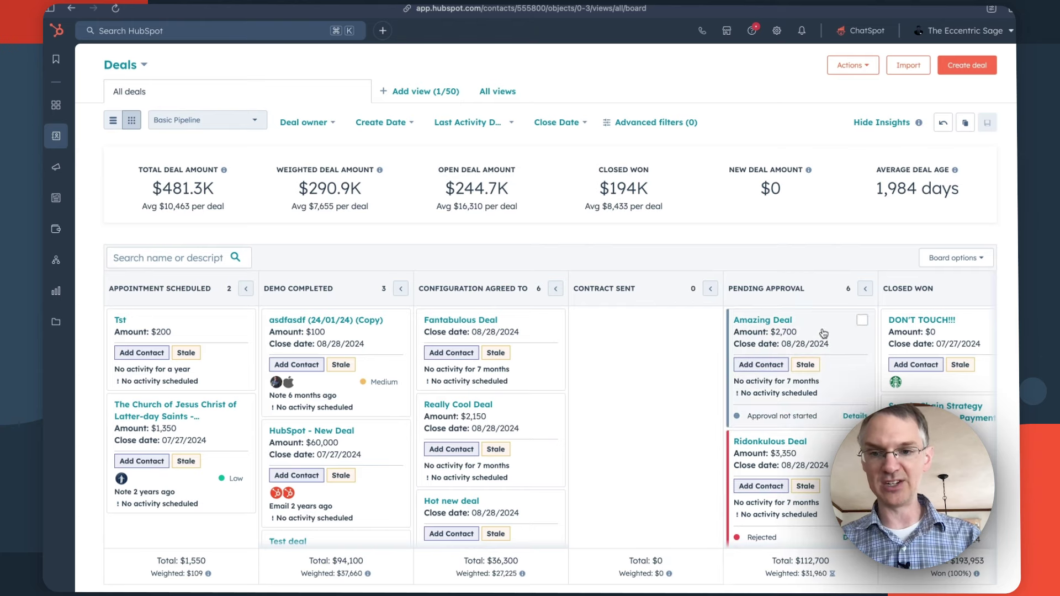
left_click(856, 416)
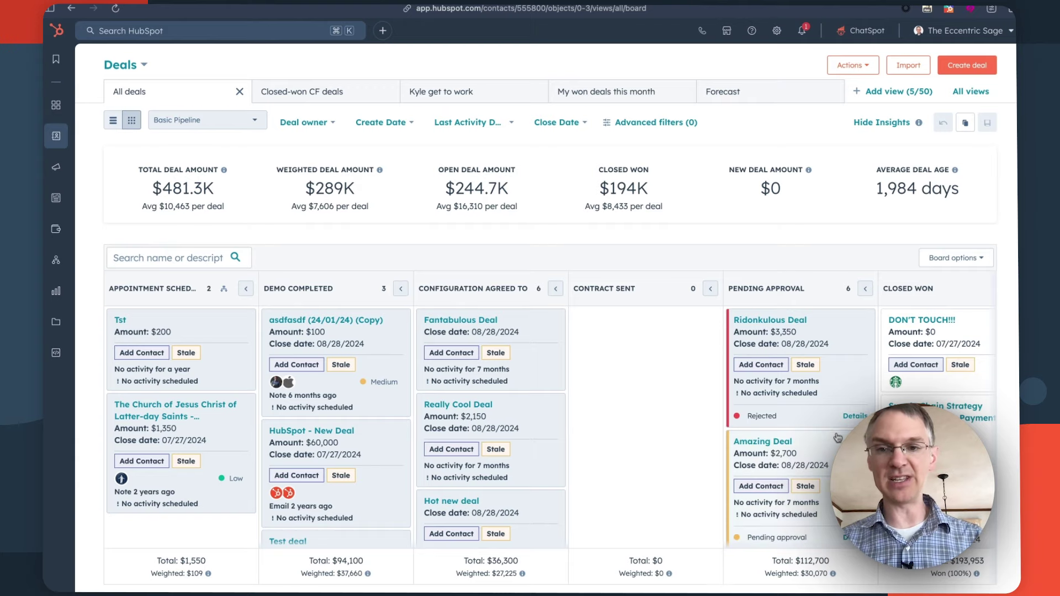
Step: Open the Amazing Deal record from the Deals board
scroll(793, 331, "down", 3)
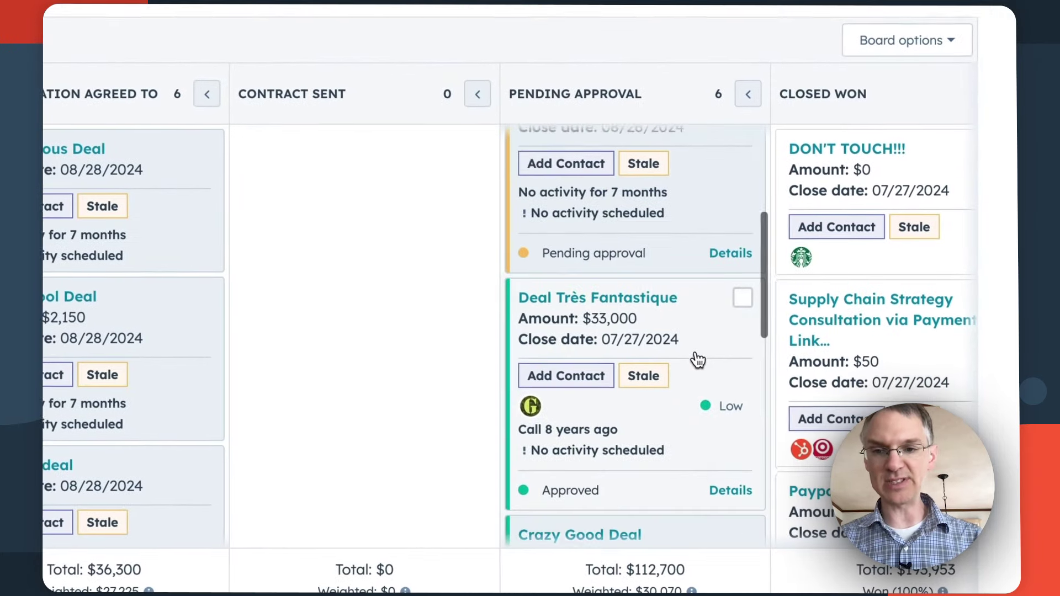
scroll(696, 353, "up", 3)
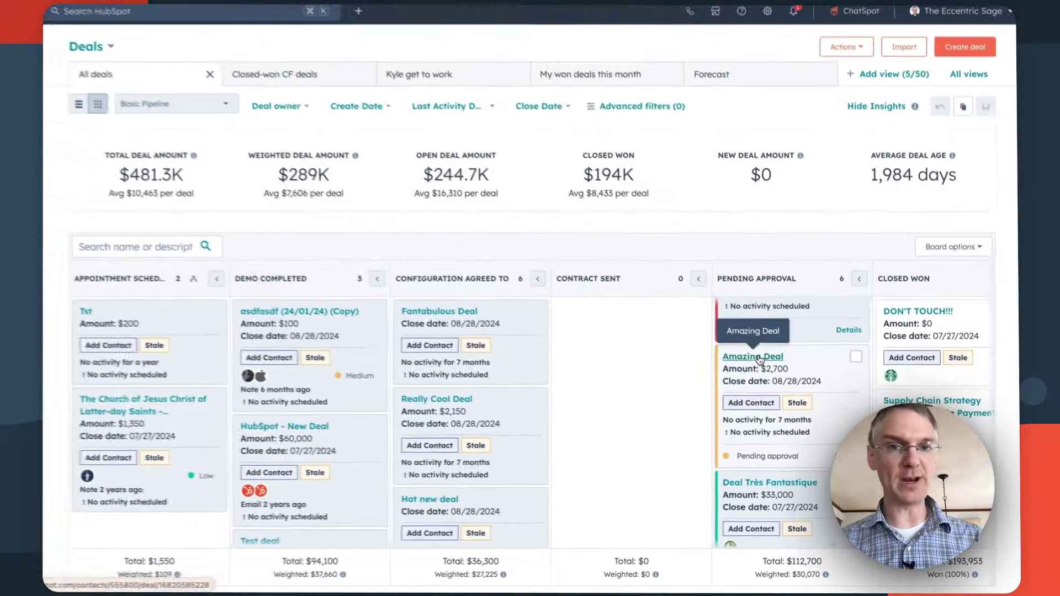
left_click(587, 231)
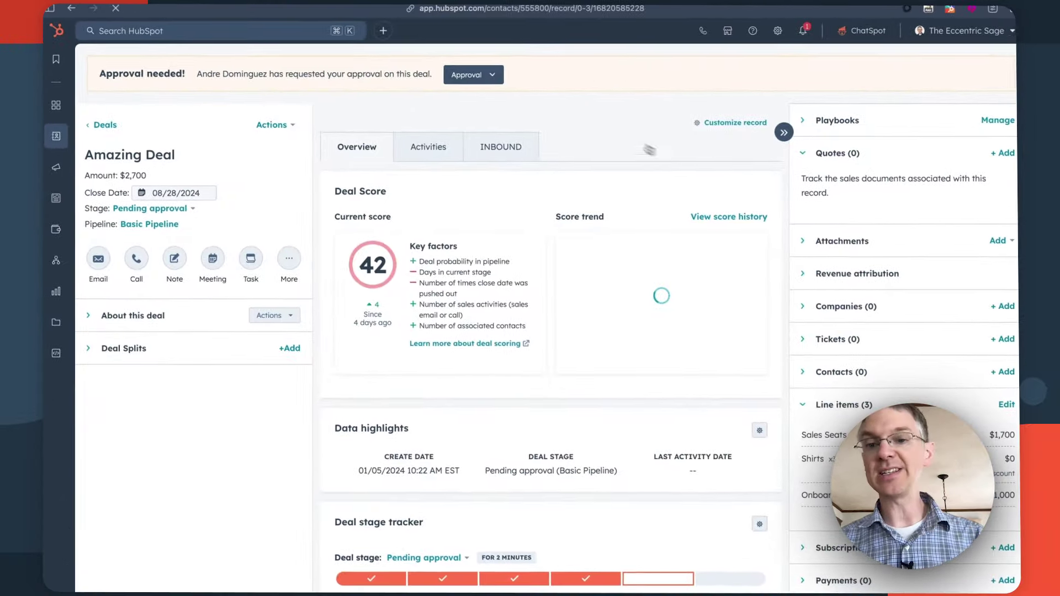
Step: Request changes on Amazing Deal, then close the Collaboration Panel
left_click(495, 80)
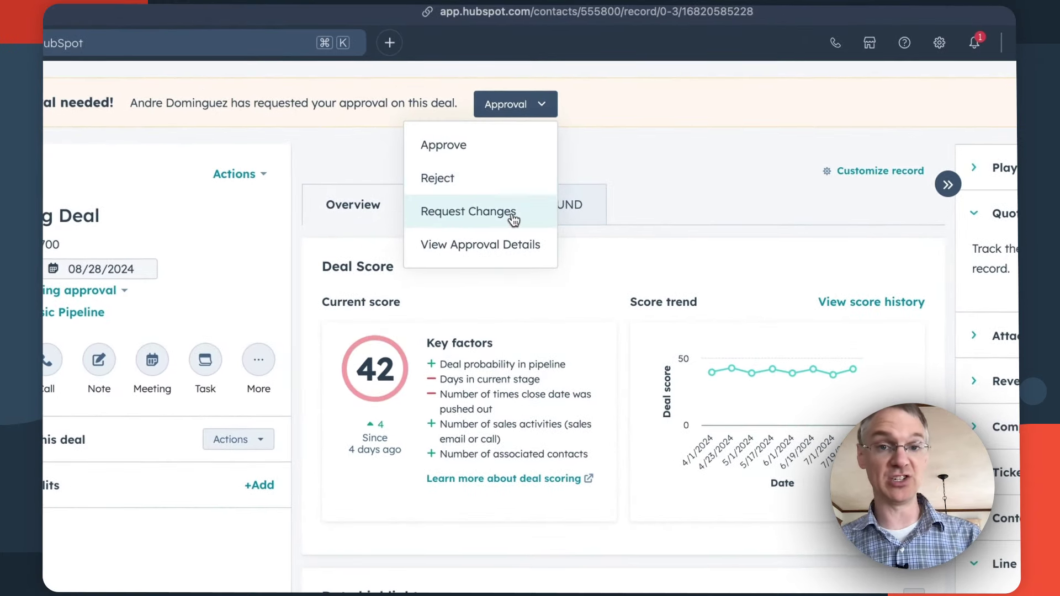
left_click(481, 214)
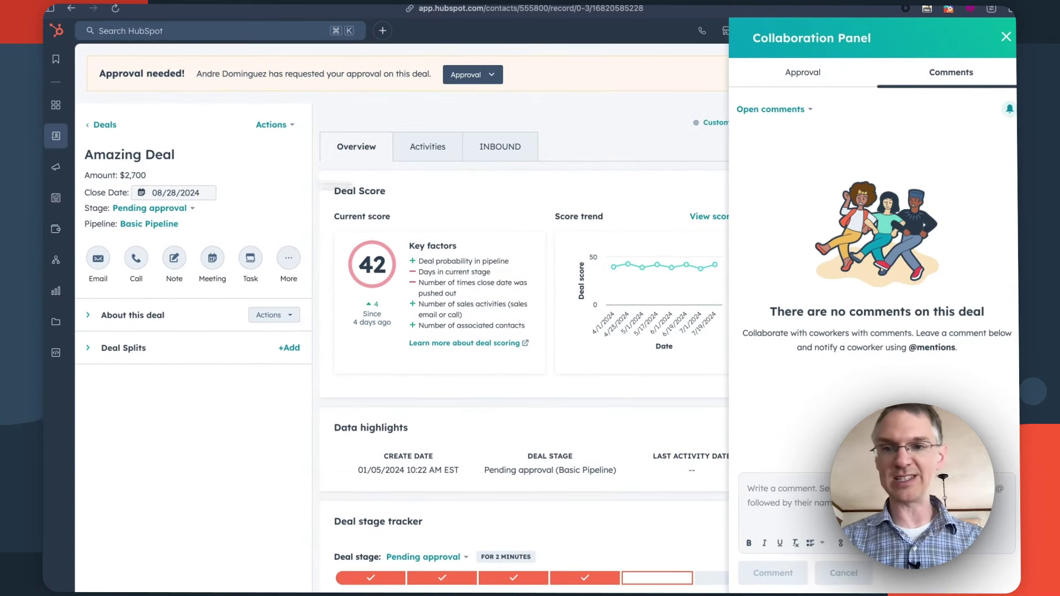
left_click(1006, 37)
Step: Approve Amazing Deal and confirm the approval in the dialog
left_click(474, 75)
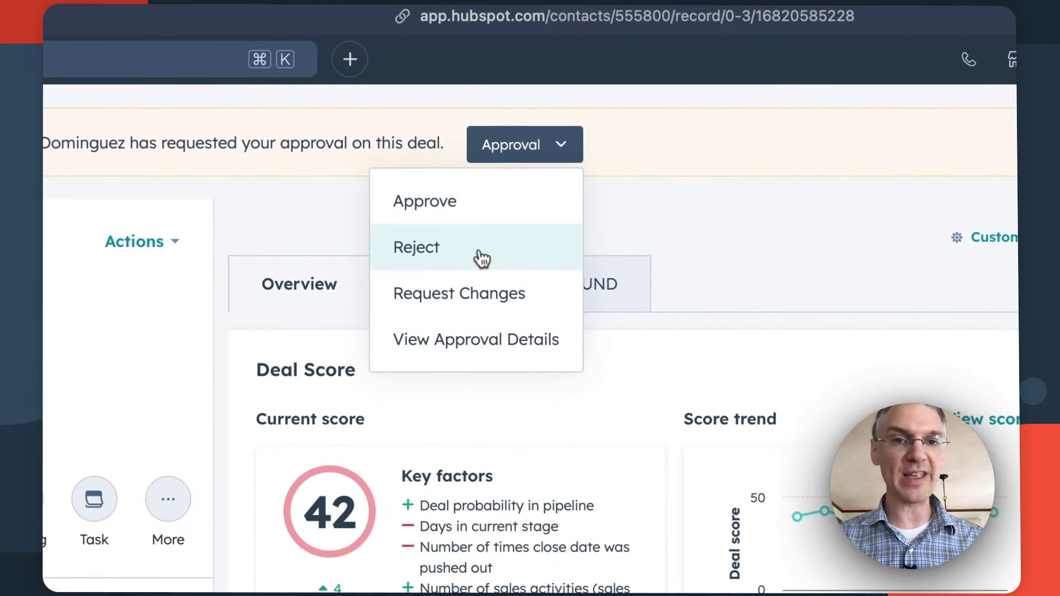
left_click(491, 217)
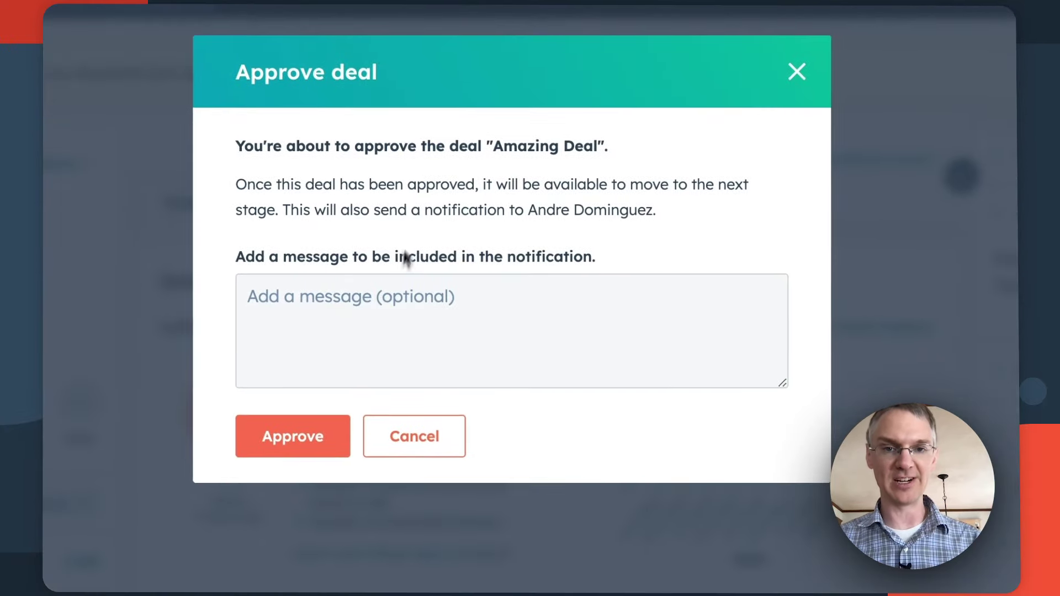
left_click(326, 437)
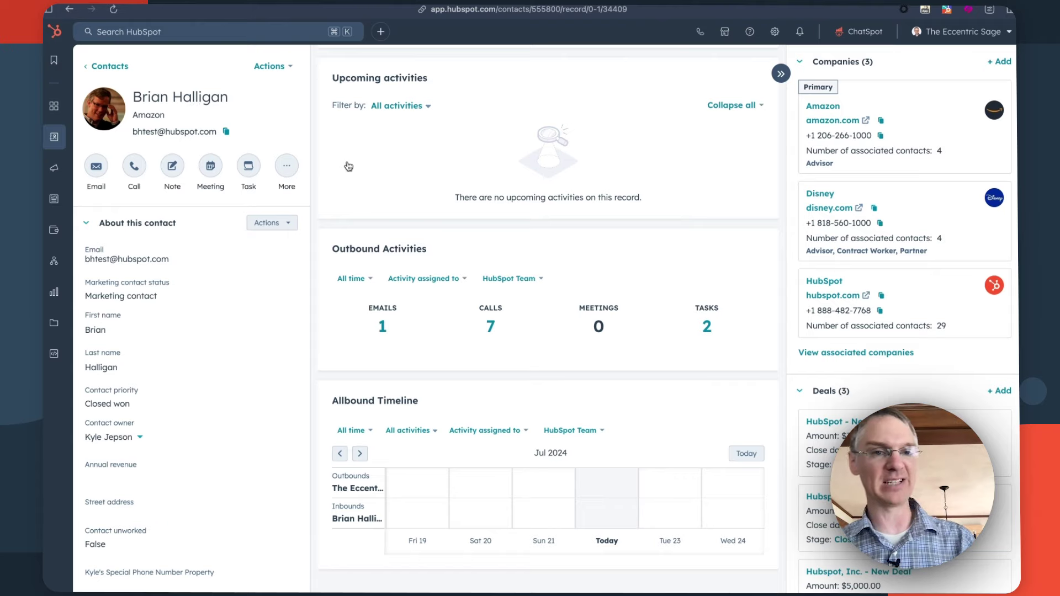
Step: Schedule a new contact meeting hosted by the AE Team WEST rotation, then go to rotation settings
left_click(211, 166)
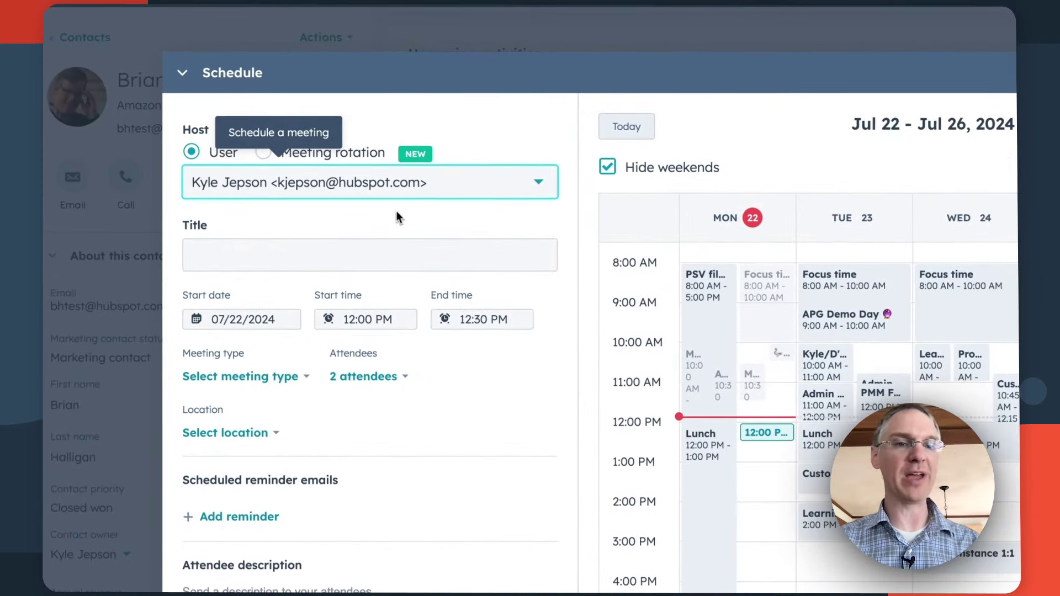
left_click(264, 152)
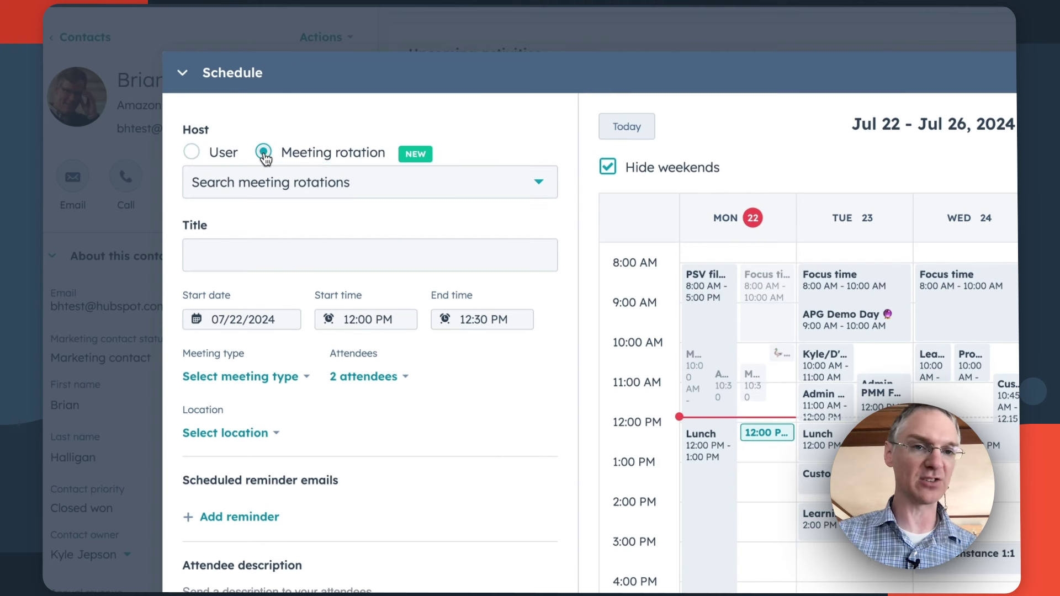
left_click(515, 188)
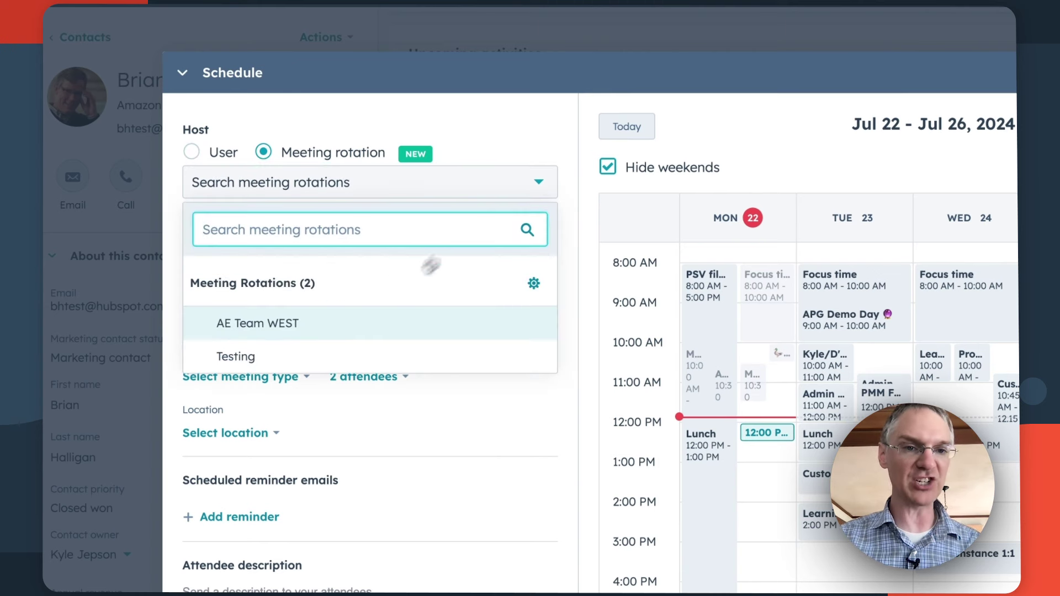
left_click(325, 328)
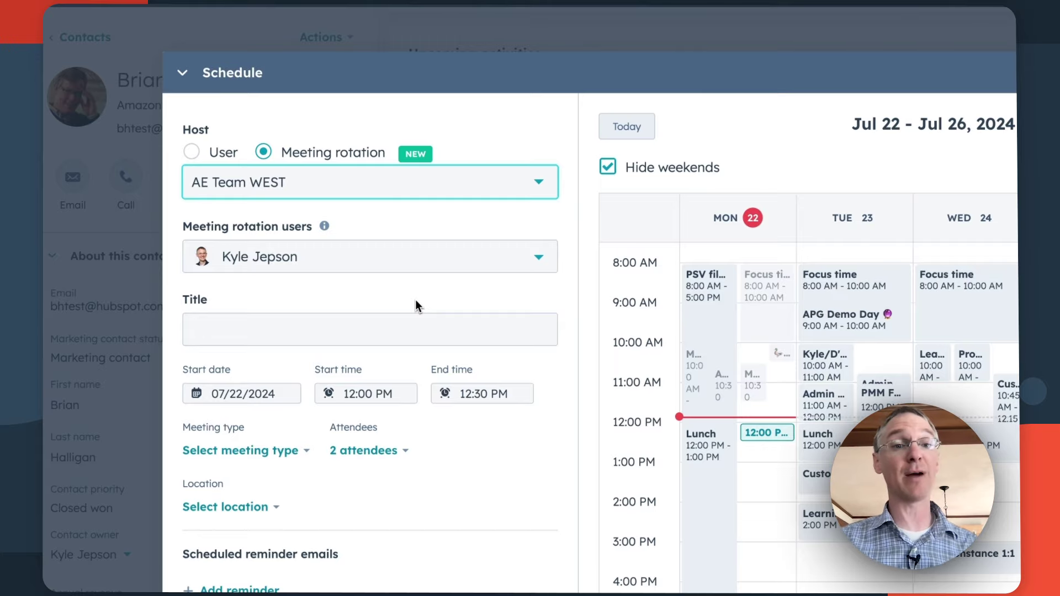
left_click(538, 183)
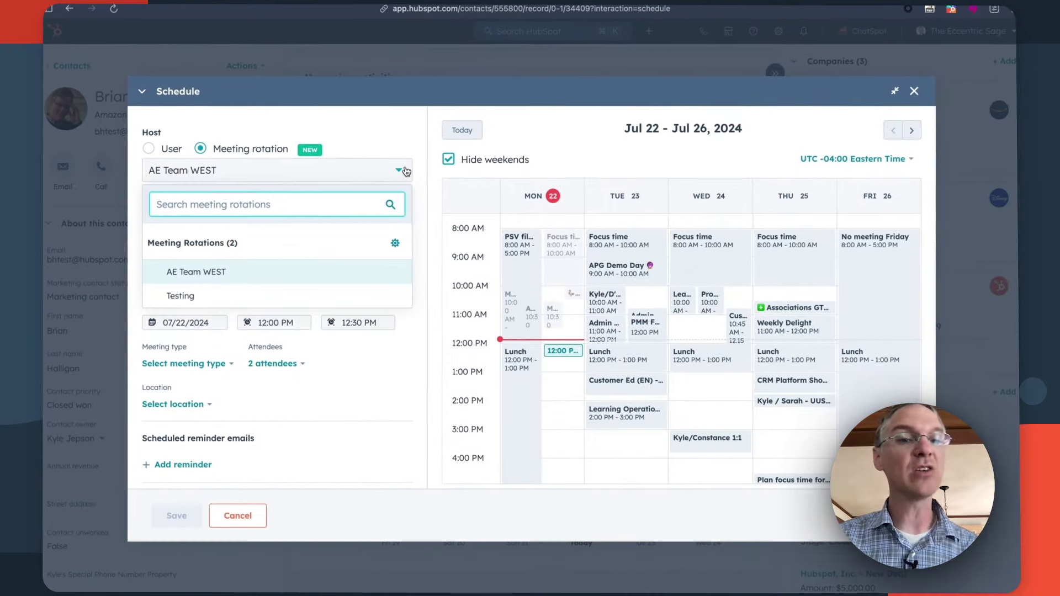
left_click(395, 243)
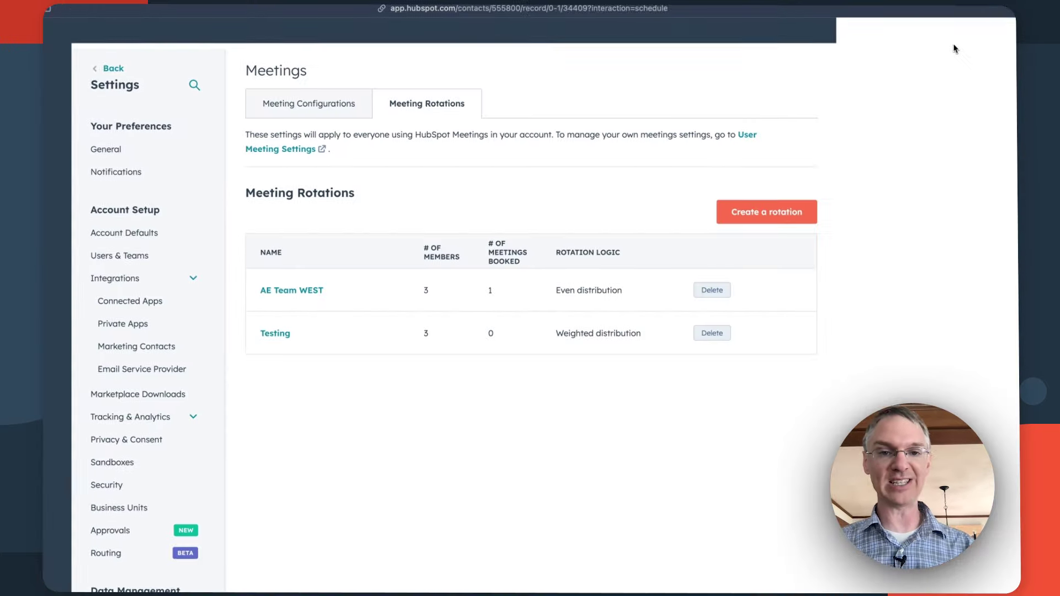
Step: Switch AE Team WEST to weighted distribution and save, resetting booking counts
left_click(292, 283)
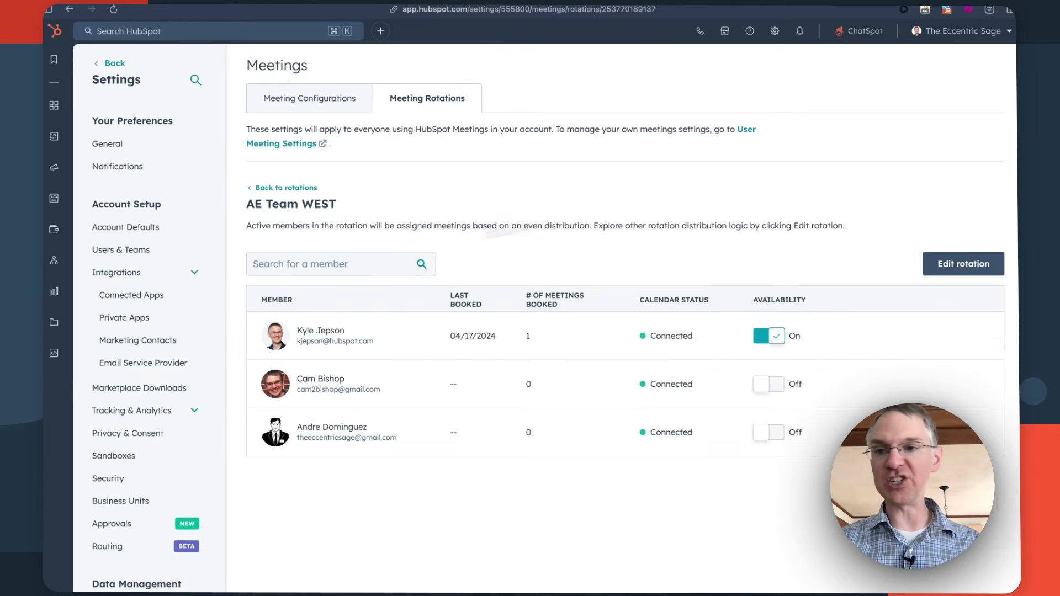
left_click(964, 263)
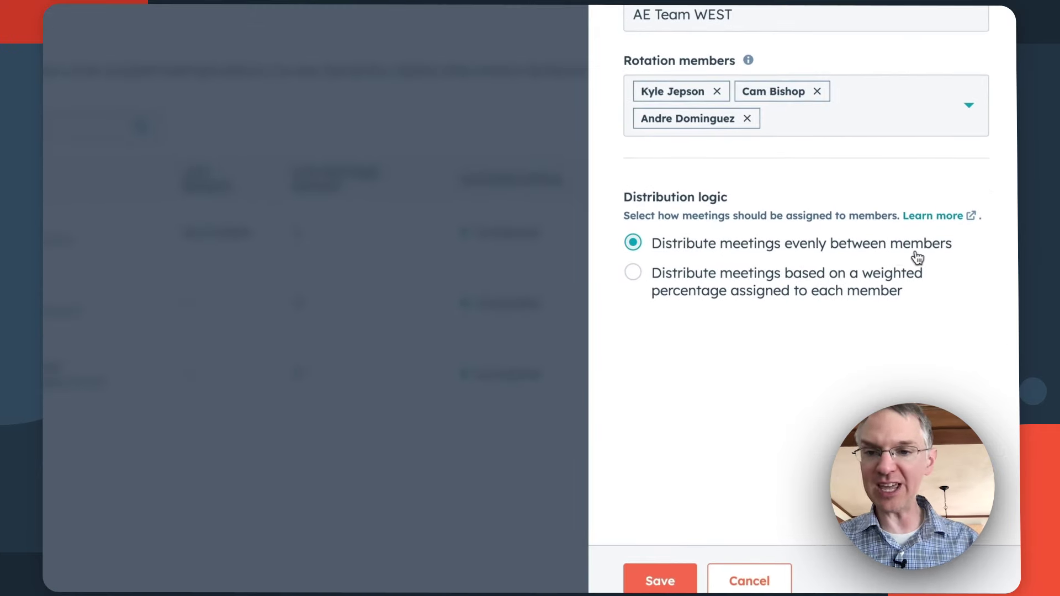
left_click(635, 274)
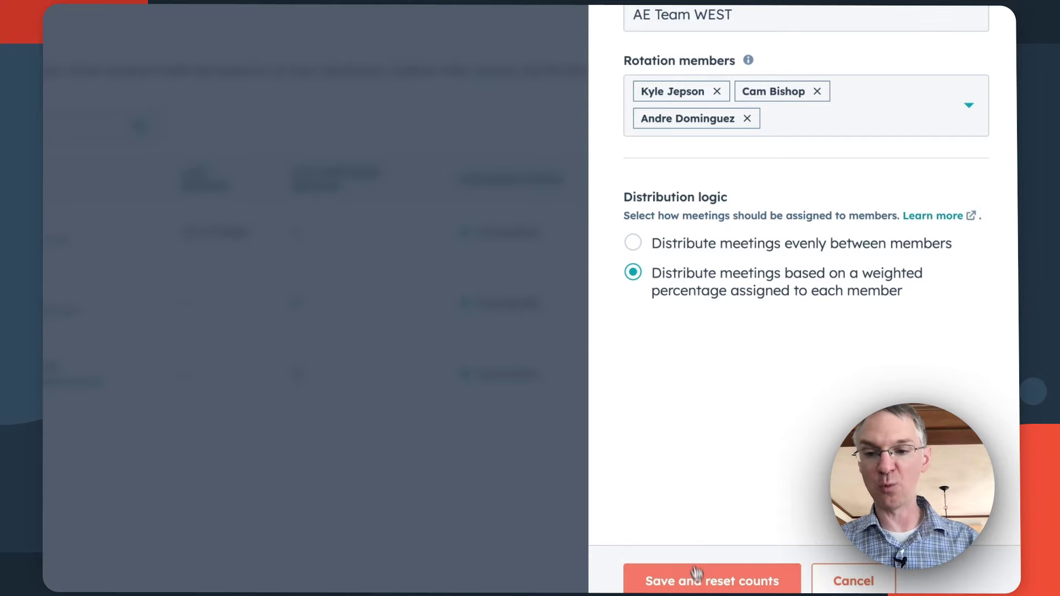
left_click(697, 580)
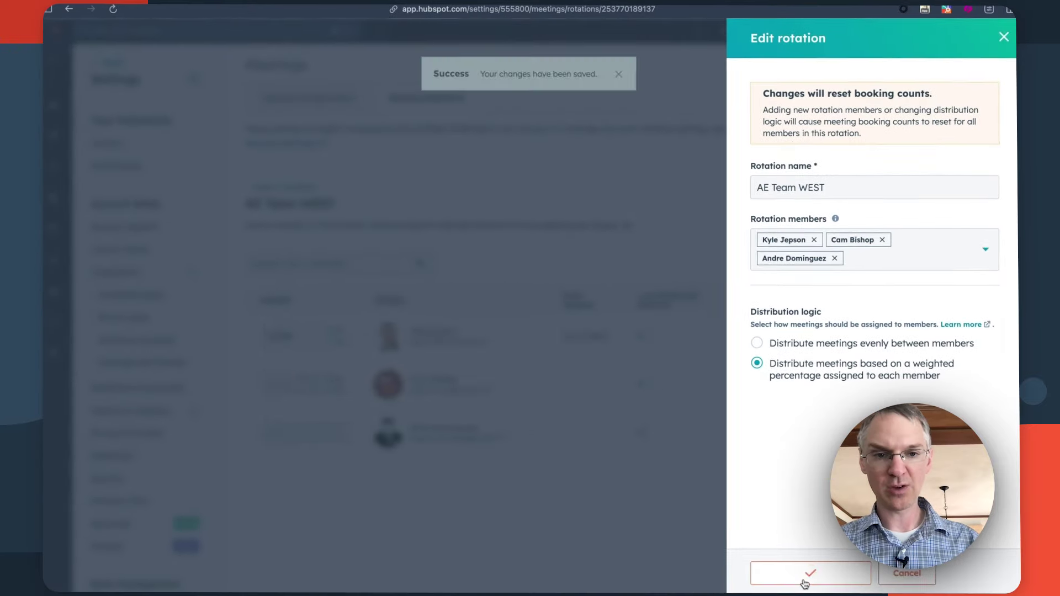
Step: Keep the first member's weight at 100% and turn on the second member's availability
key("Up")
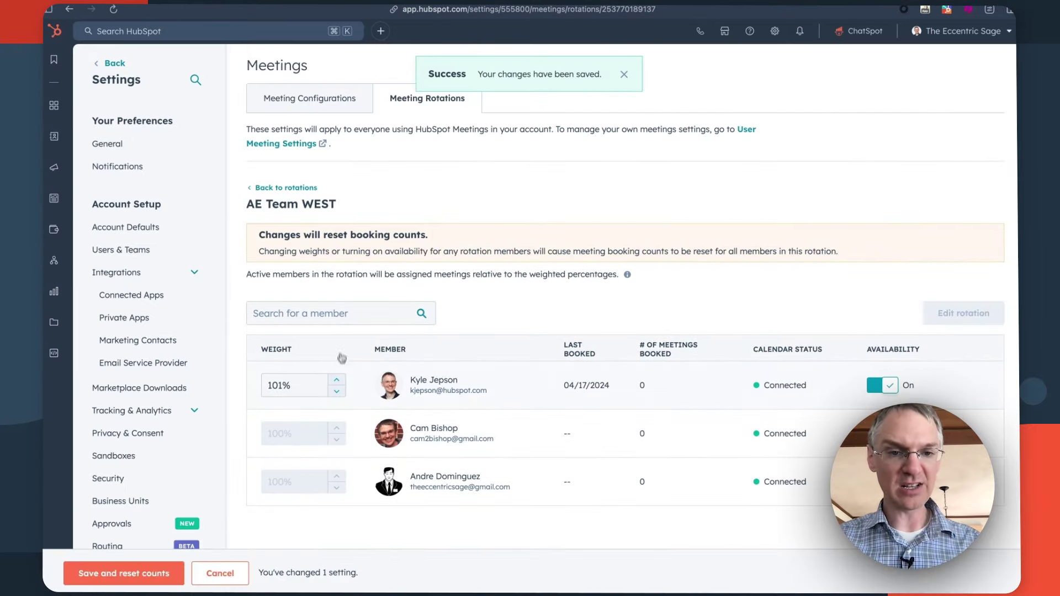
left_click(343, 395)
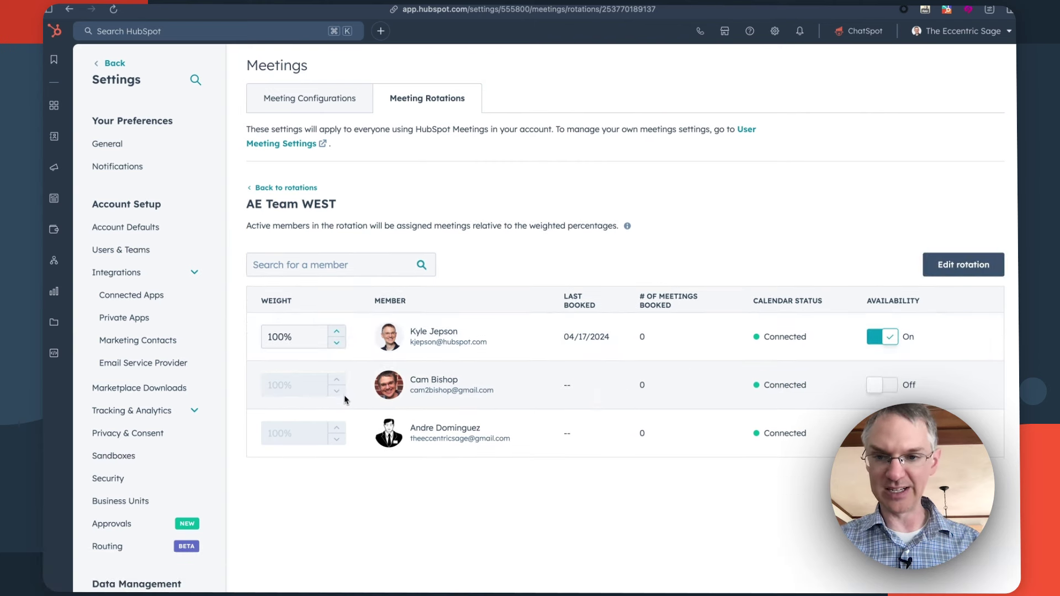
left_click(882, 385)
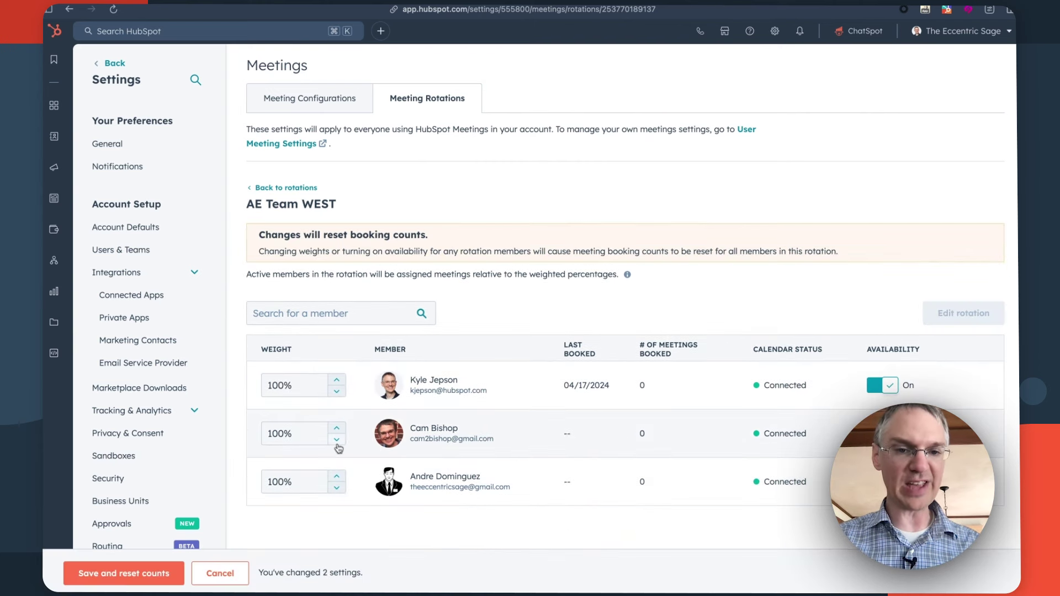